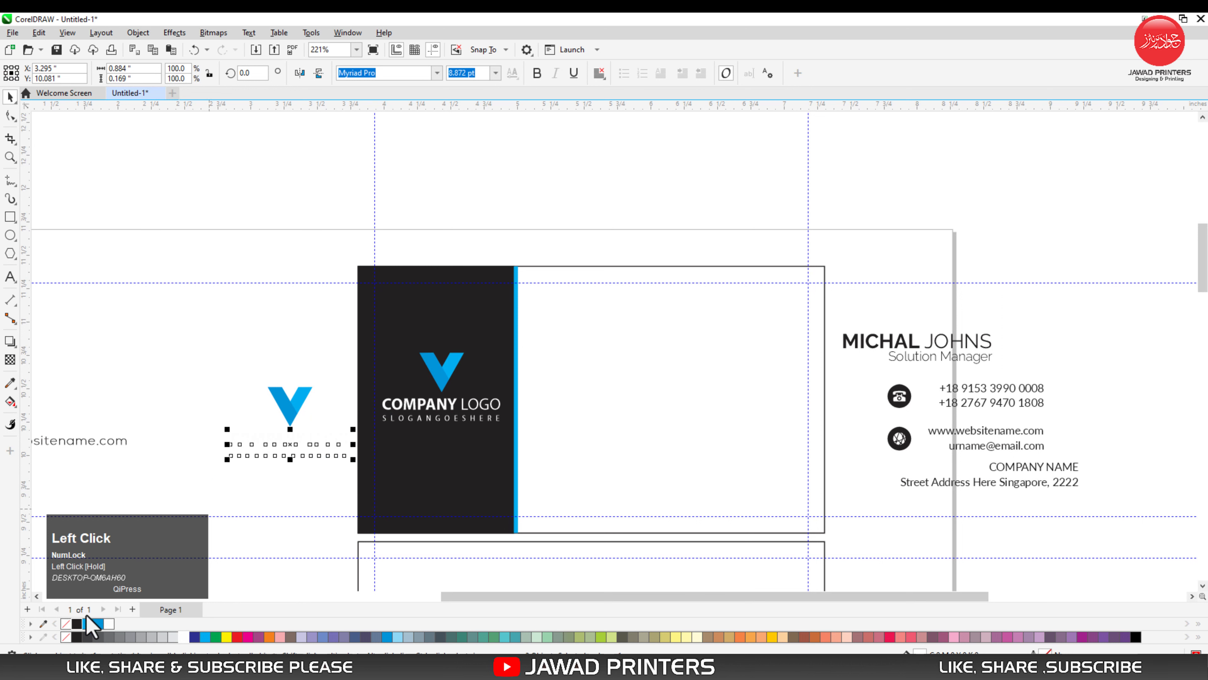
# - Fill the spare logo's company name and slogan with the dark panel colour and move that logo farther from the card
pyautogui.click(77, 628)
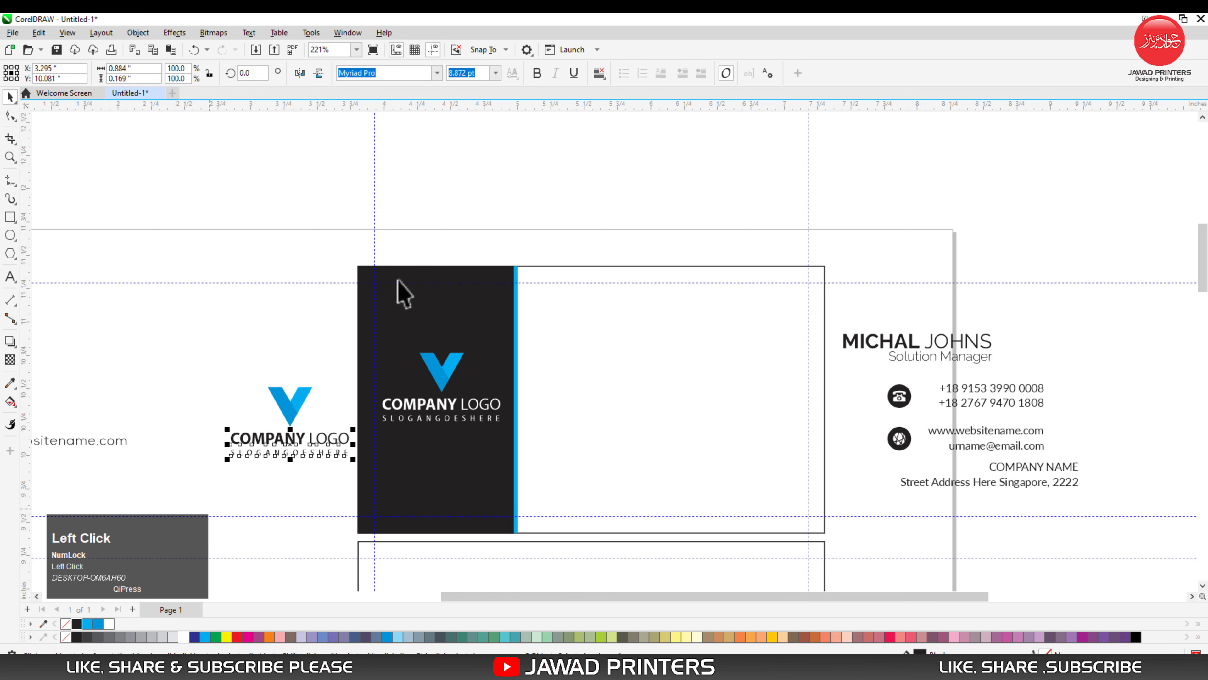
pyautogui.press('F2')
pyautogui.moveTo(357, 258); pyautogui.dragTo(589, 554)
pyautogui.moveTo(173, 304); pyautogui.dragTo(446, 466)
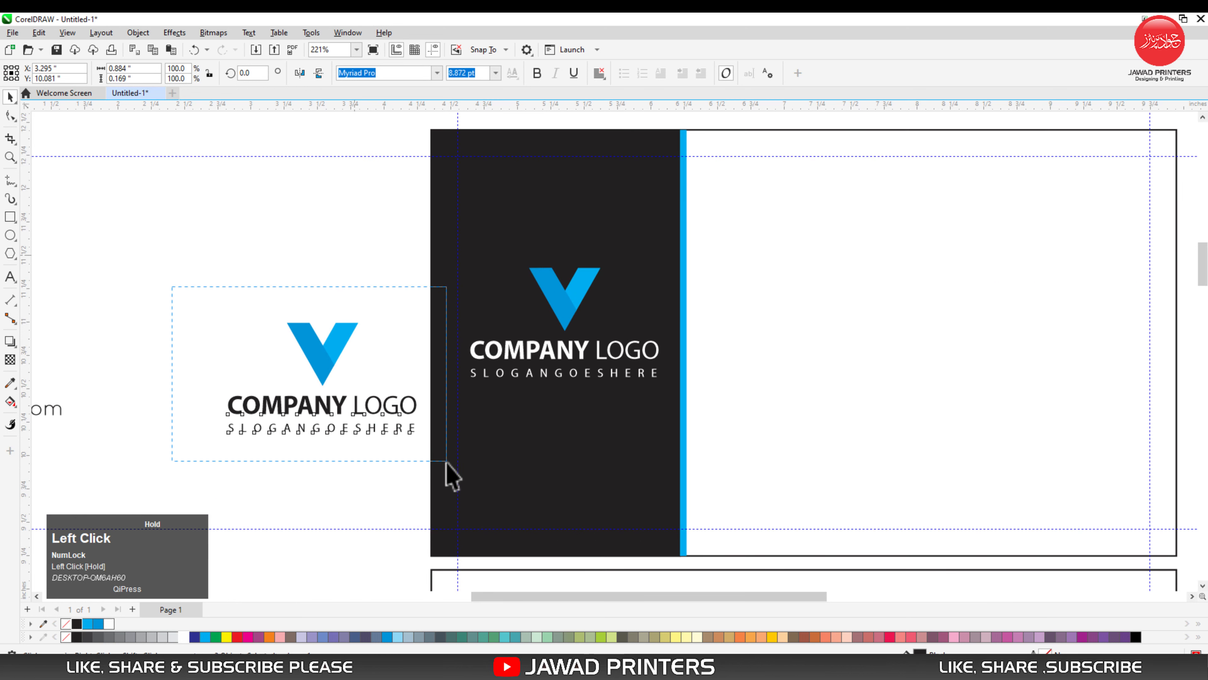
pyautogui.moveTo(318, 364); pyautogui.dragTo(121, 257)
pyautogui.click(374, 356)
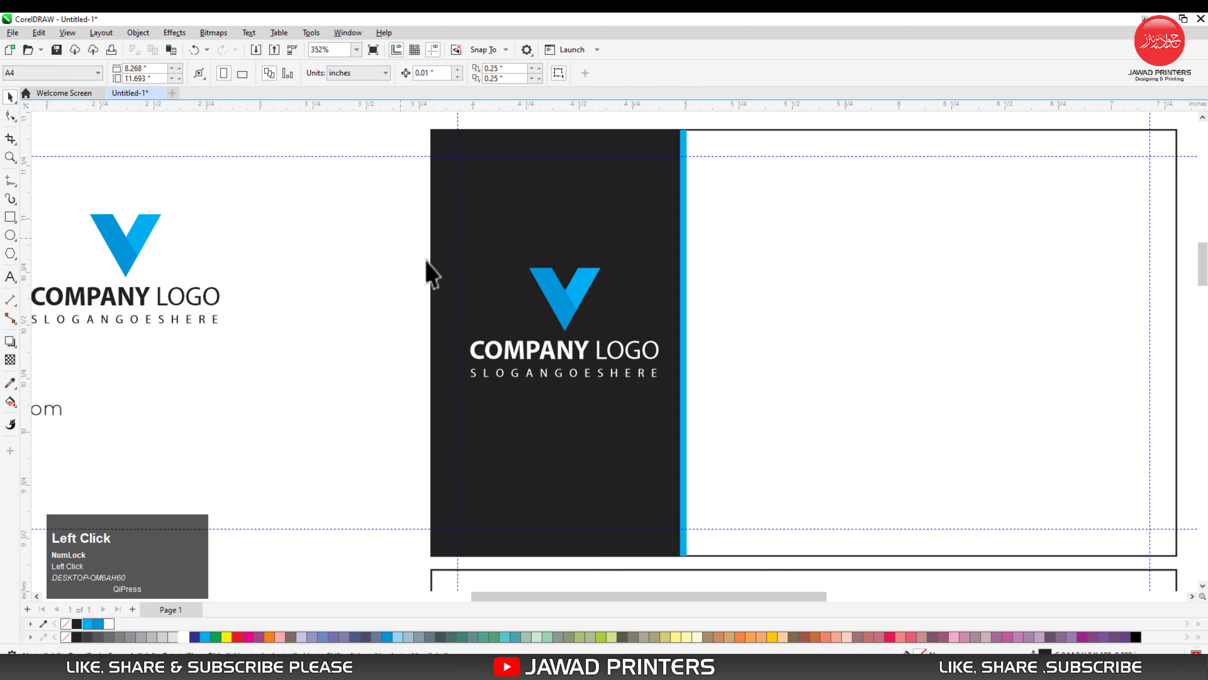
# - Shrink the grouped logo on the dark panel to about 0.789 by 0.459 in and center it on the panel both ways
pyautogui.moveTo(425, 239); pyautogui.dragTo(655, 384)
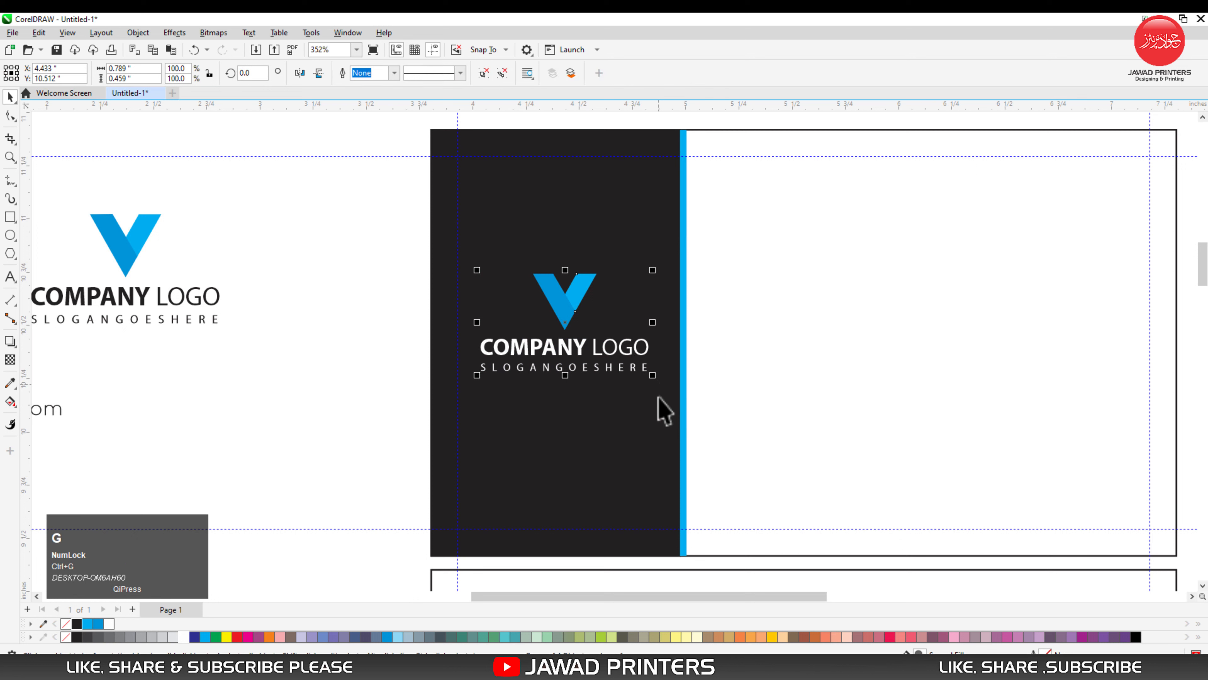
pyautogui.keyDown('shift'); pyautogui.click(641, 408); pyautogui.keyUp('shift')
pyautogui.press('c')
pyautogui.press('e')
pyautogui.click(386, 324)
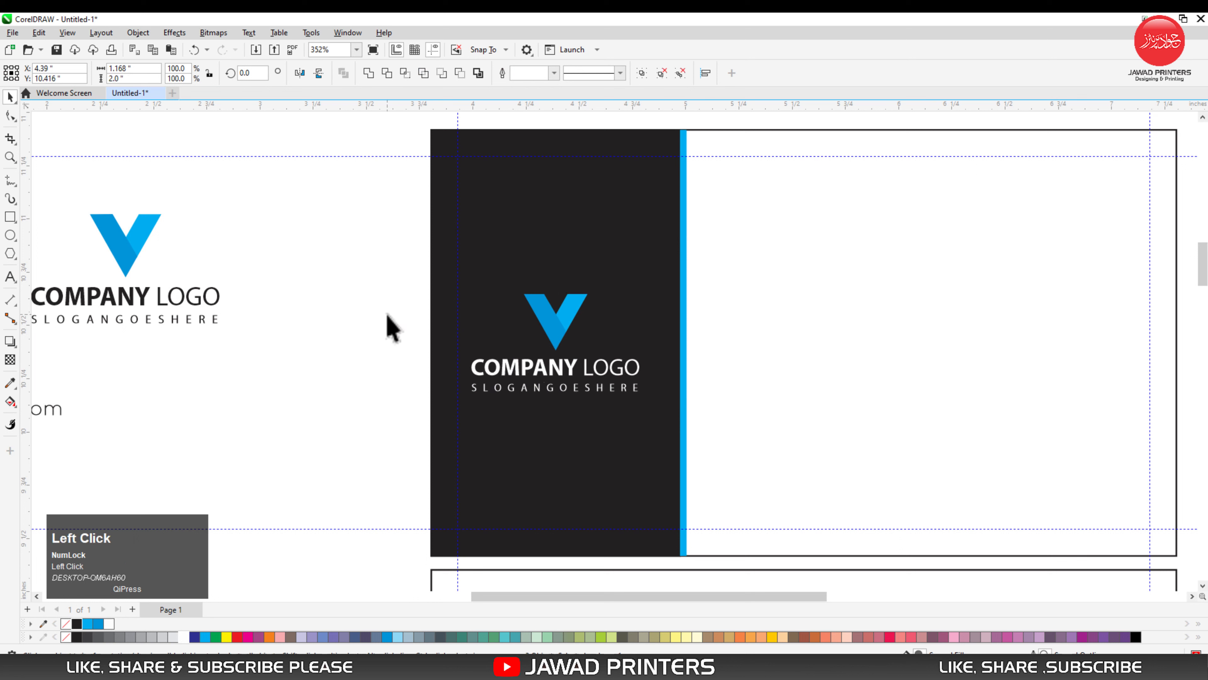
# - Nudge the logo group on the dark panel right to X 4.45 in
pyautogui.moveTo(386, 271); pyautogui.dragTo(687, 437)
pyautogui.click(577, 367)
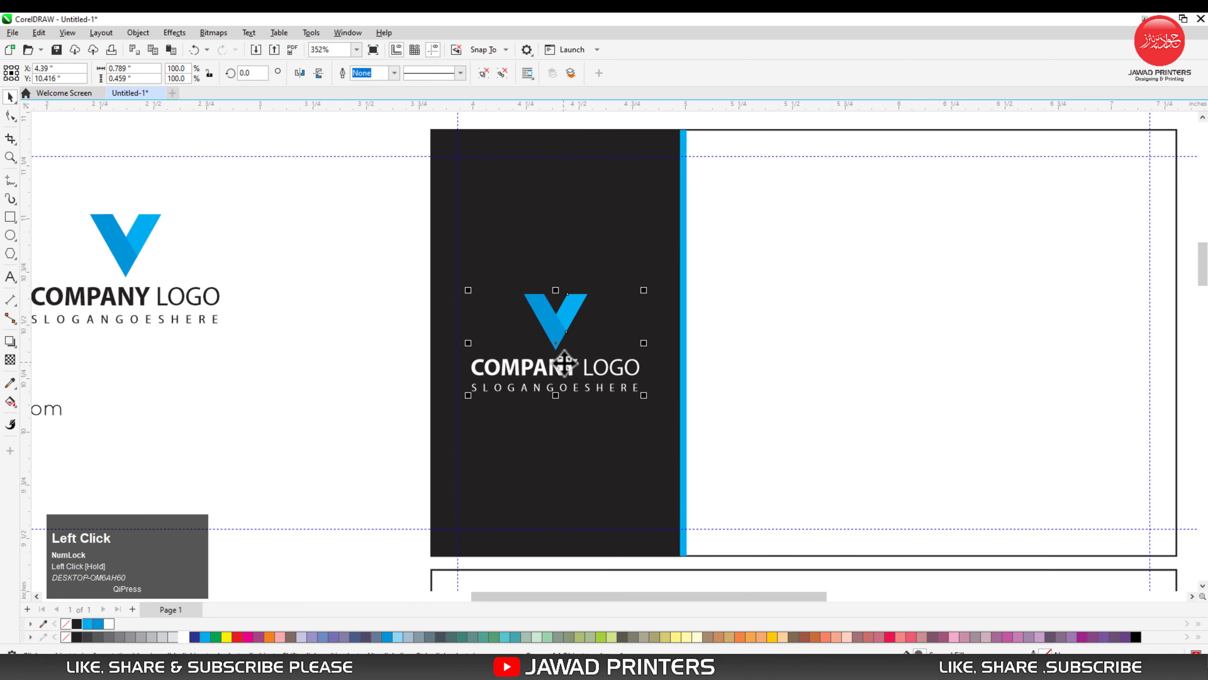
pyautogui.press('Right')
pyautogui.press('Right')
pyautogui.press('Right')
pyautogui.press('Right')
pyautogui.press('Right')
pyautogui.press('Right')
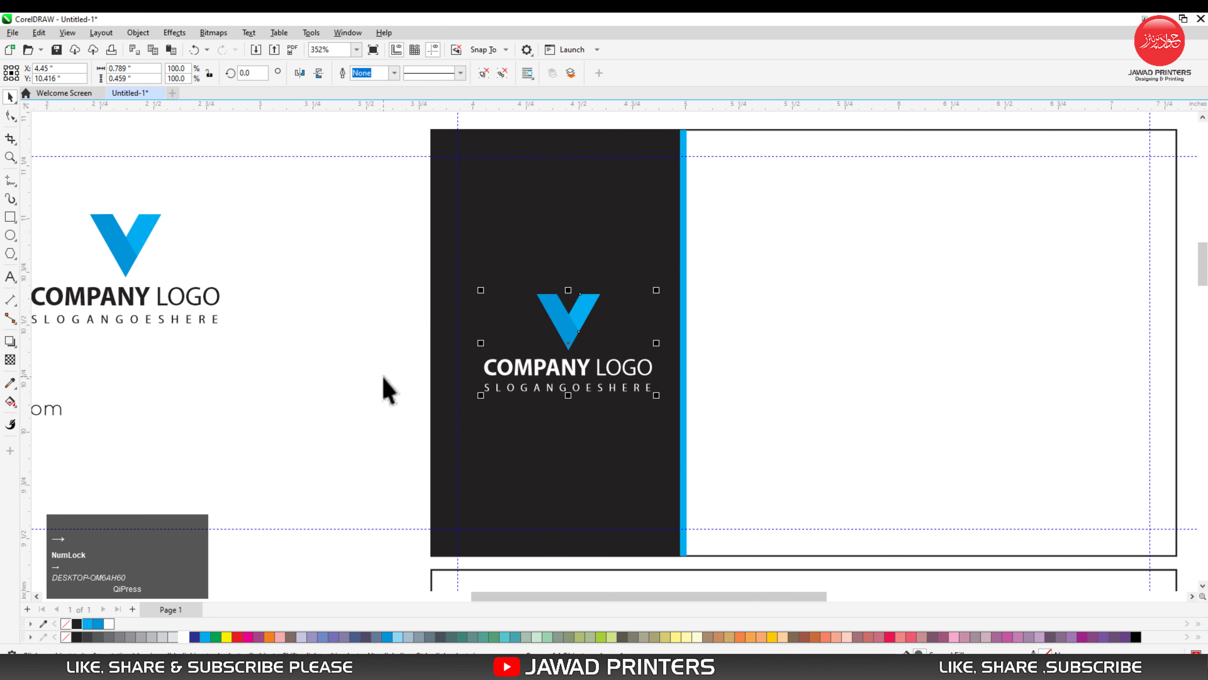
pyautogui.click(326, 351)
# - Move the person's name and job title into the upper right area of the card's white section
pyautogui.press('F3')
pyautogui.press('F2')
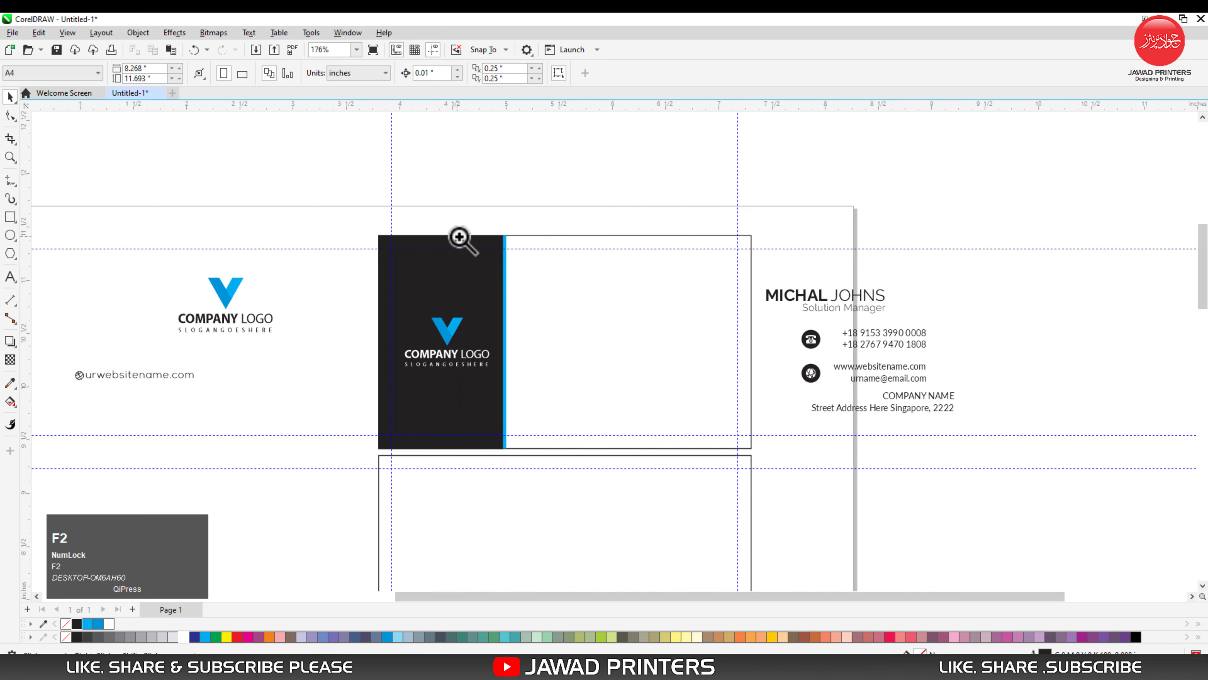
pyautogui.moveTo(458, 220); pyautogui.dragTo(1009, 470)
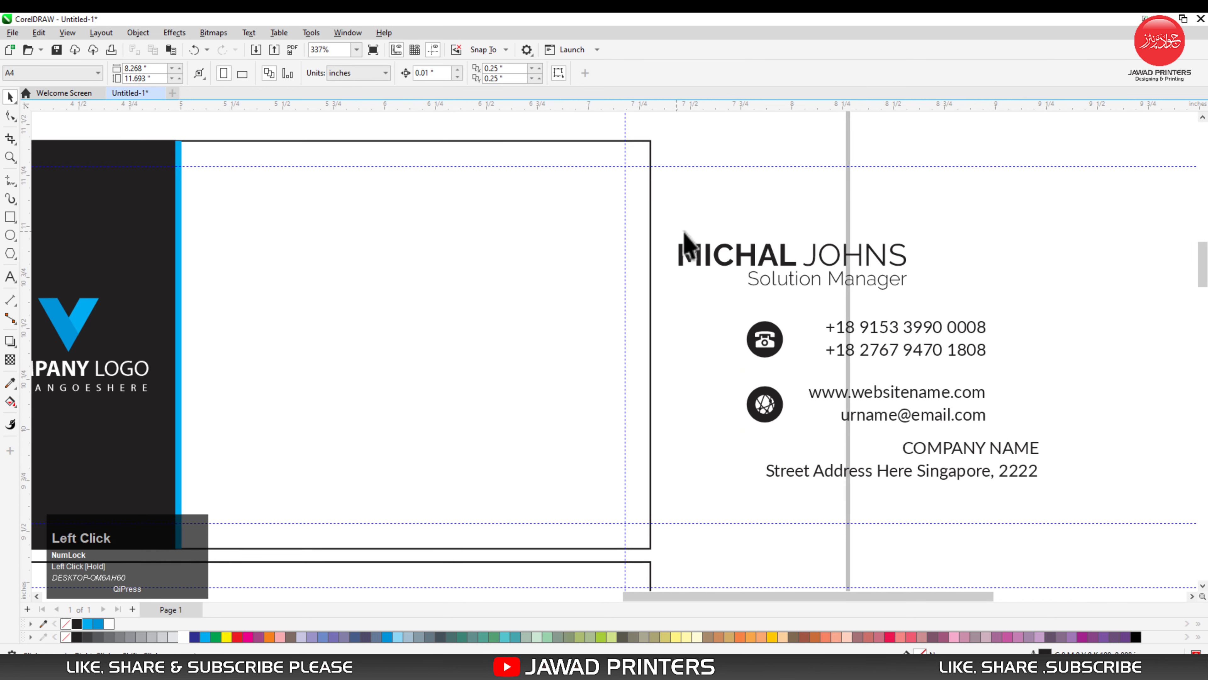
pyautogui.moveTo(948, 230); pyautogui.dragTo(651, 324)
pyautogui.moveTo(783, 281); pyautogui.dragTo(492, 227)
# - Place the phone and web icons right of the contact lines, and position the contact block and company address on the card below the job title
pyautogui.moveTo(725, 297); pyautogui.dragTo(1027, 353)
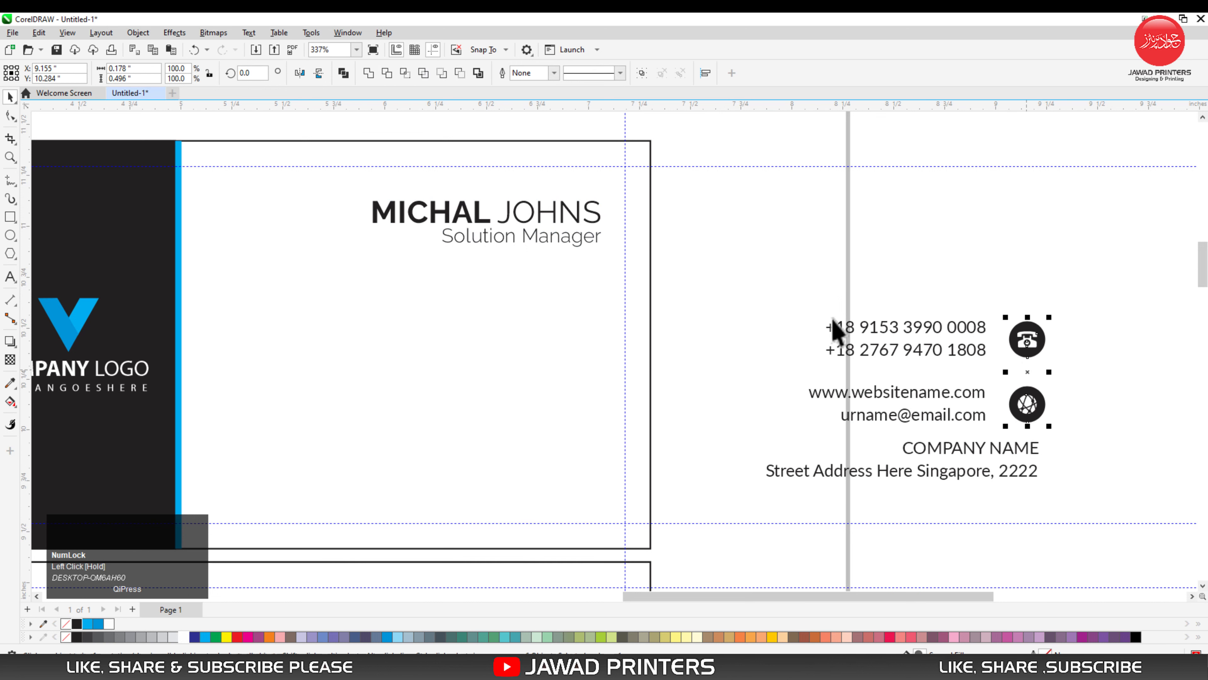
pyautogui.moveTo(761, 307); pyautogui.dragTo(588, 384)
pyautogui.moveTo(777, 437); pyautogui.dragTo(1066, 507)
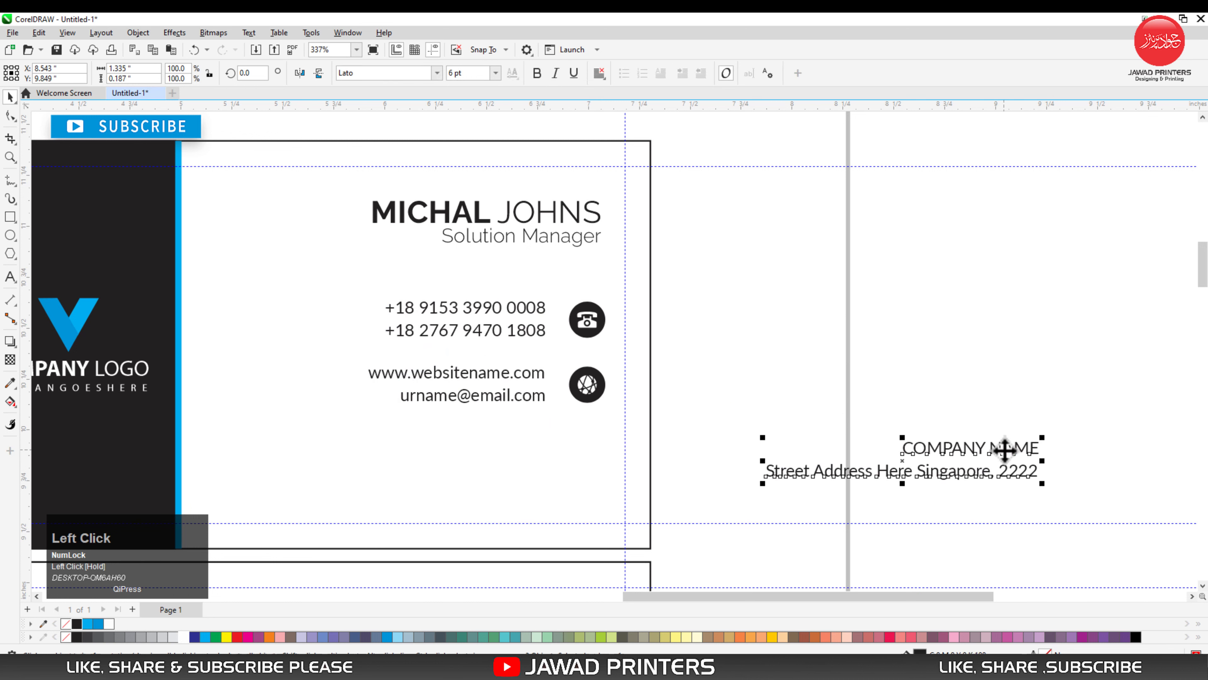
pyautogui.moveTo(1004, 449); pyautogui.dragTo(571, 478)
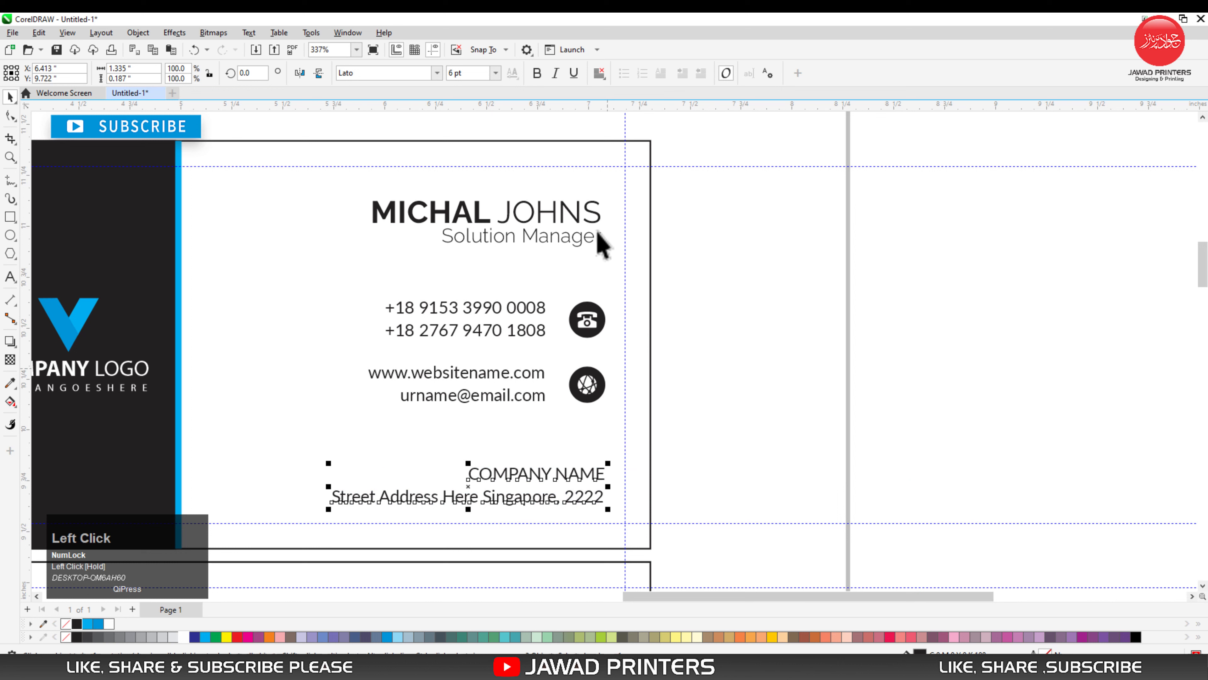
# - Right-align the name with the job title, and the company name with the street address line
pyautogui.moveTo(717, 182); pyautogui.dragTo(348, 262)
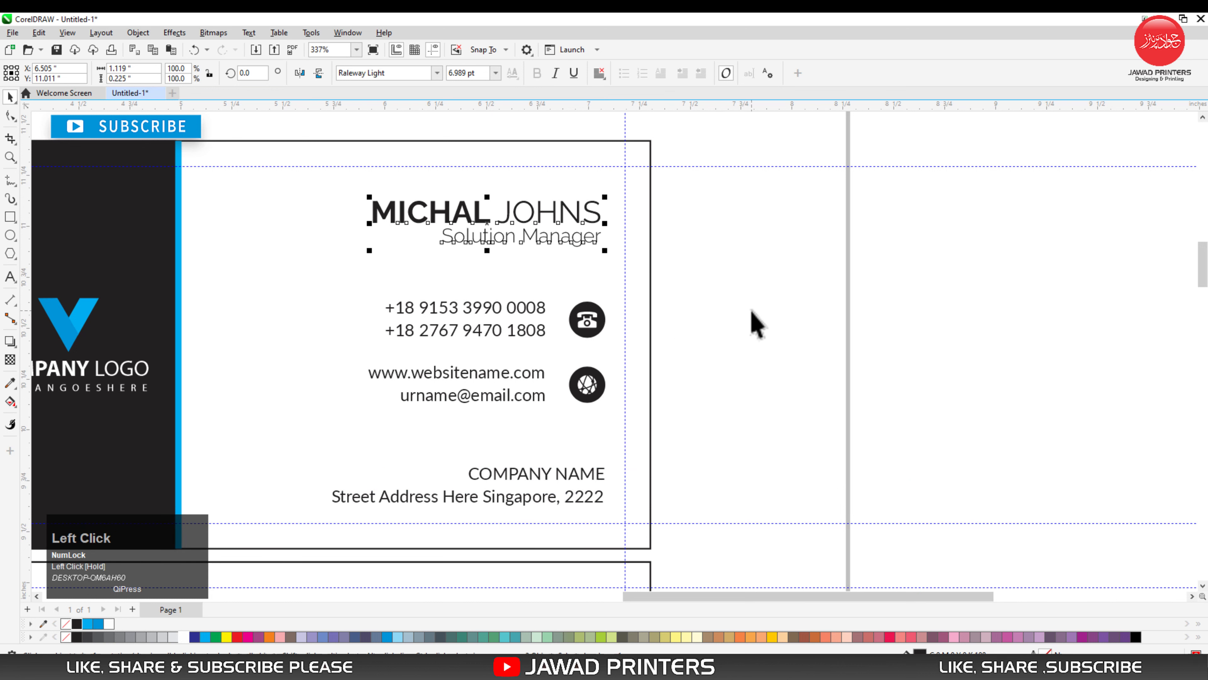
pyautogui.click(775, 374)
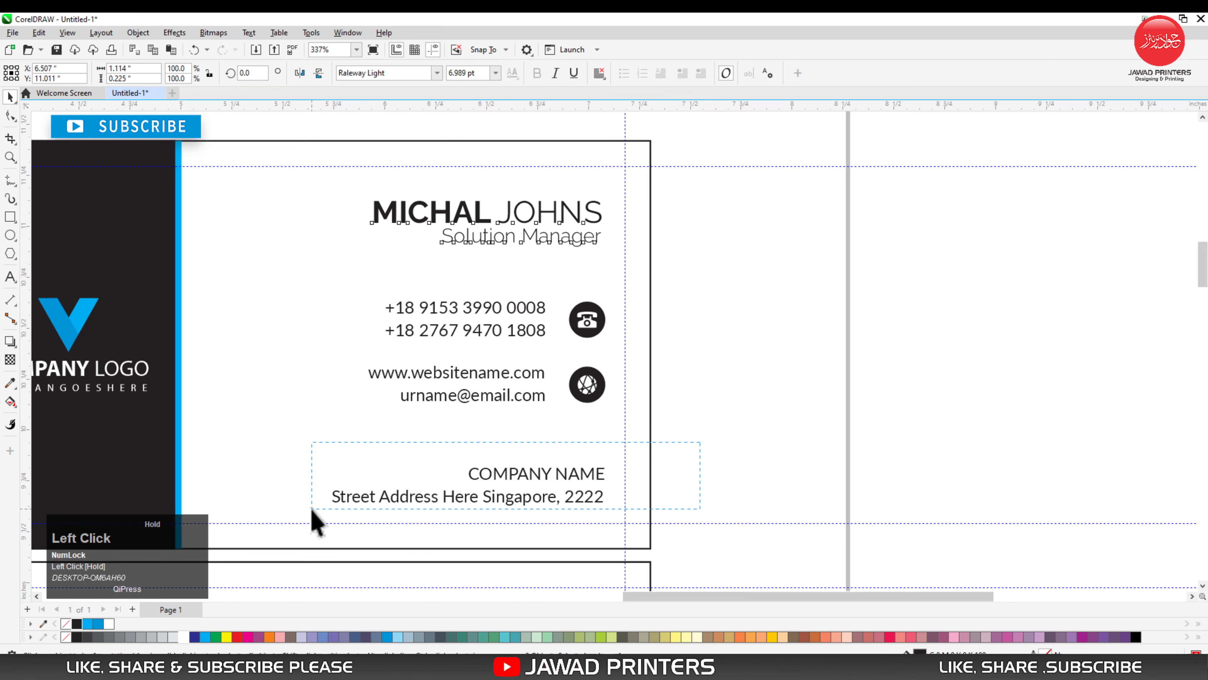
pyautogui.moveTo(313, 512); pyautogui.dragTo(314, 510)
pyautogui.moveTo(669, 269); pyautogui.dragTo(557, 408)
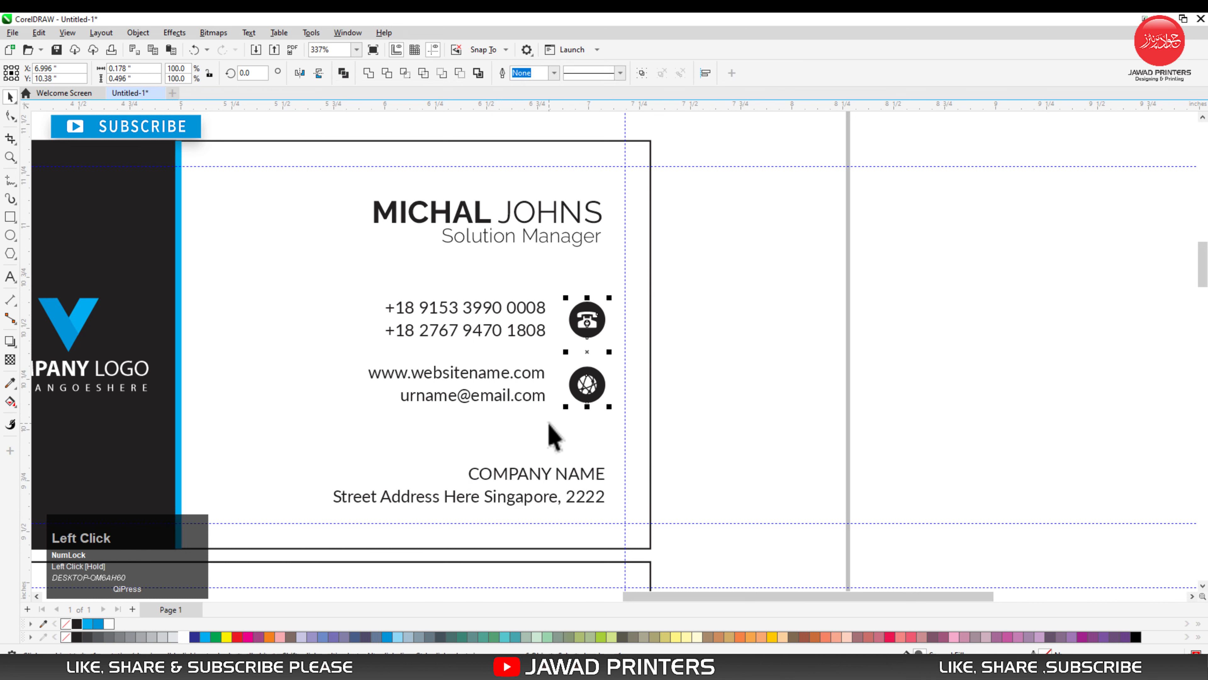
pyautogui.click(696, 359)
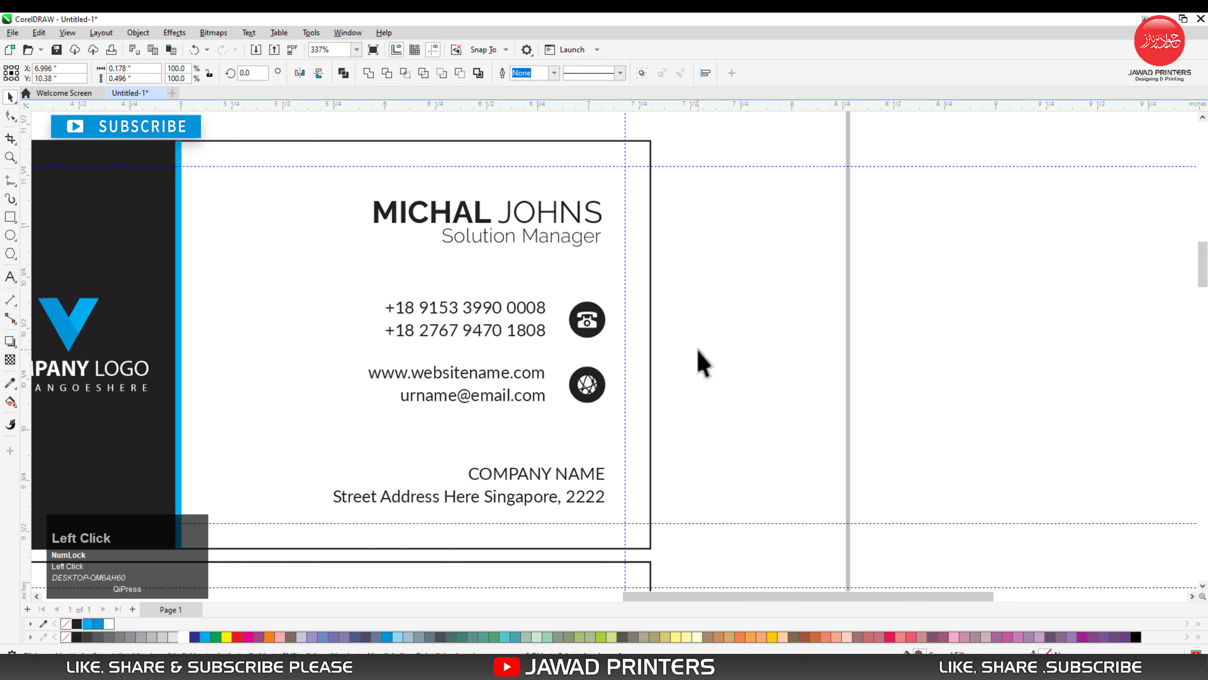
# - Scale the round phone icon down proportionally to about 0.163 in around its center
pyautogui.press('F2')
pyautogui.moveTo(354, 176); pyautogui.dragTo(688, 500)
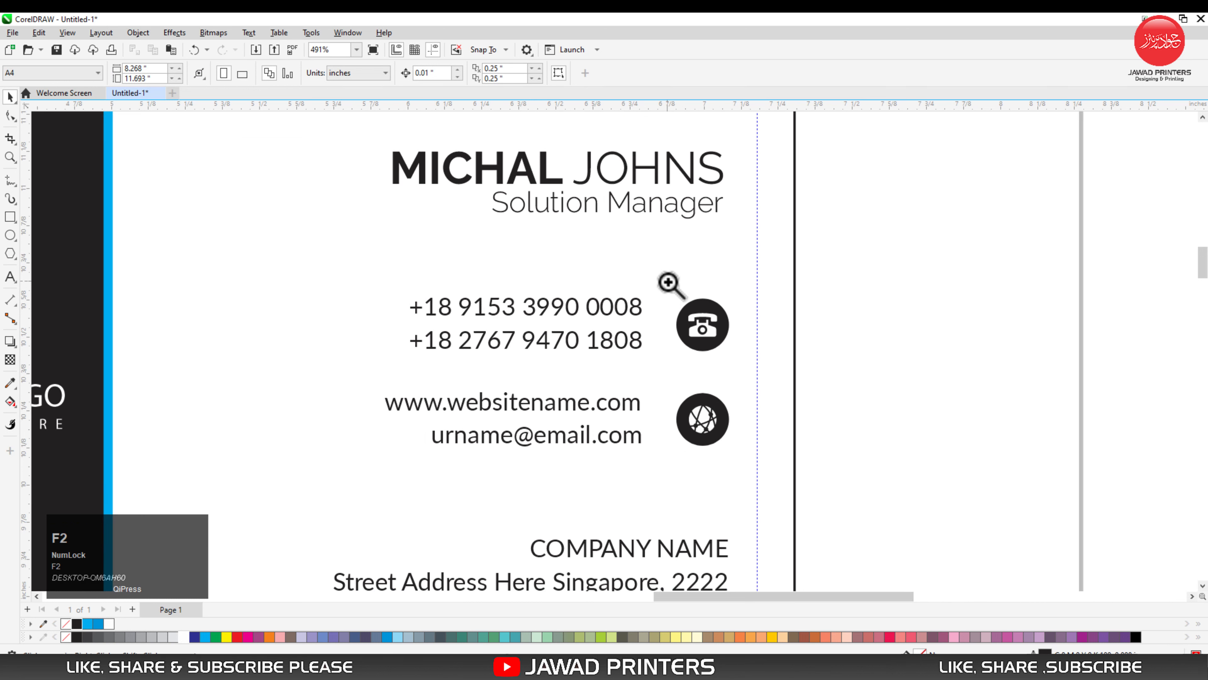
pyautogui.moveTo(667, 276); pyautogui.dragTo(733, 380)
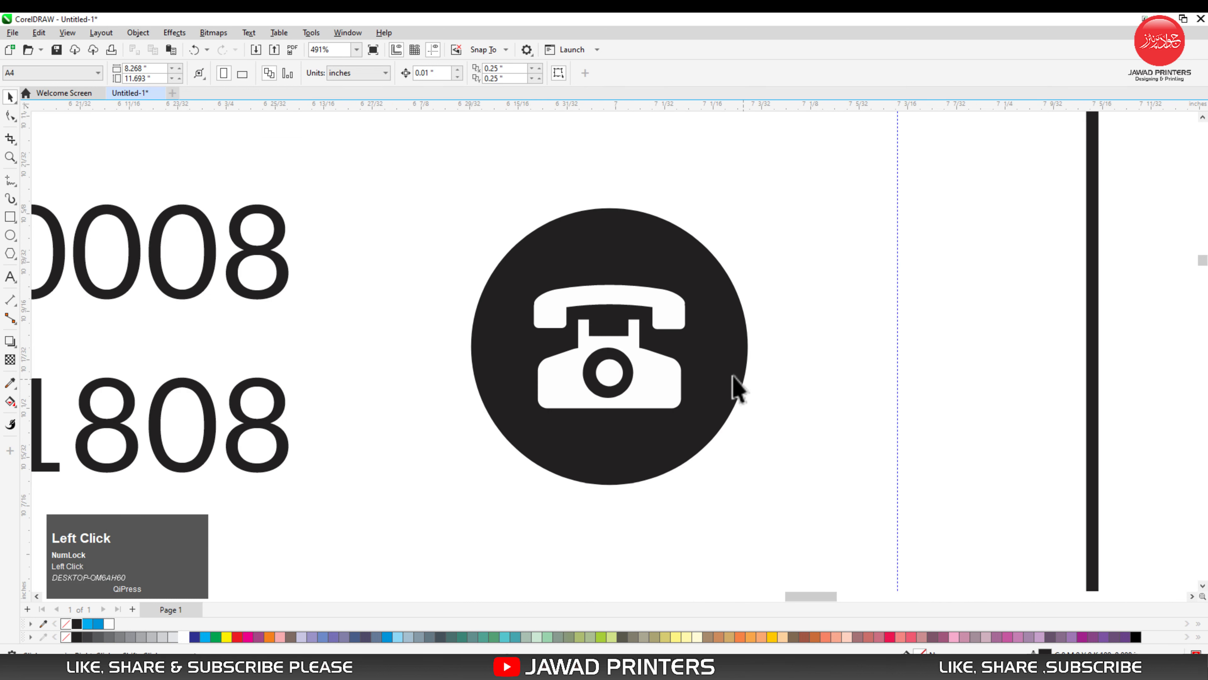
pyautogui.click(733, 413)
pyautogui.moveTo(751, 488); pyautogui.dragTo(727, 465)
pyautogui.press('F3')
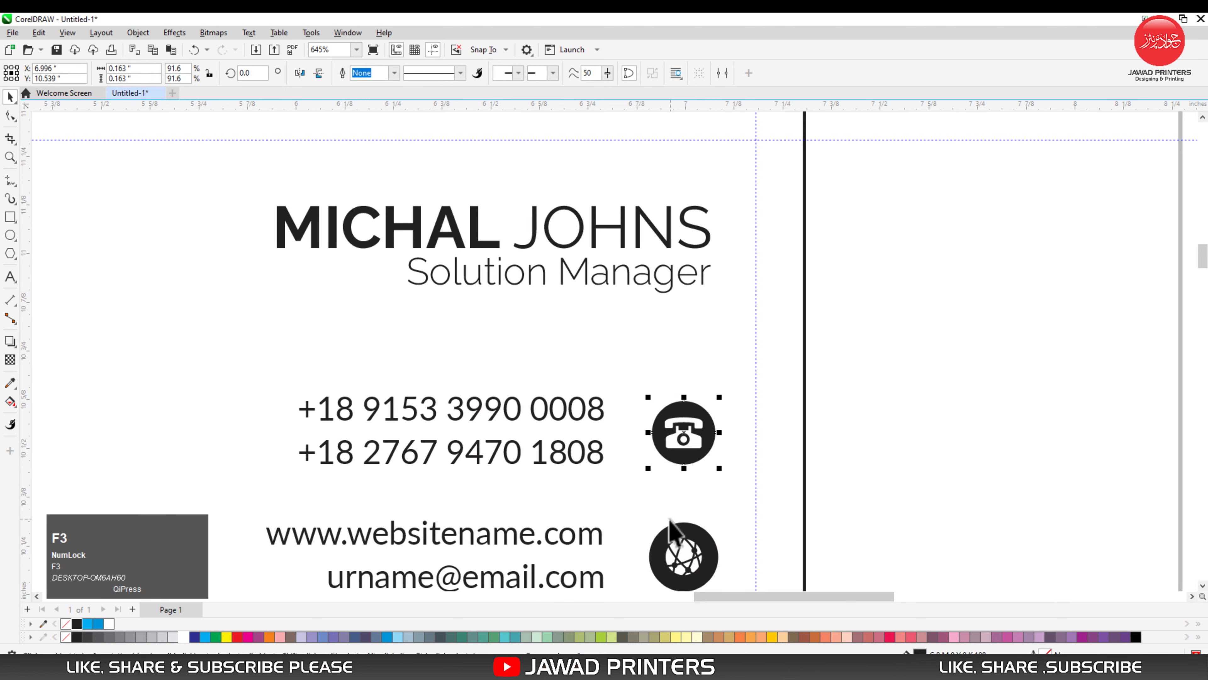
# - Repeat the same reduction on the round web icon so it measures 0.163 in
pyautogui.moveTo(633, 514); pyautogui.dragTo(735, 591)
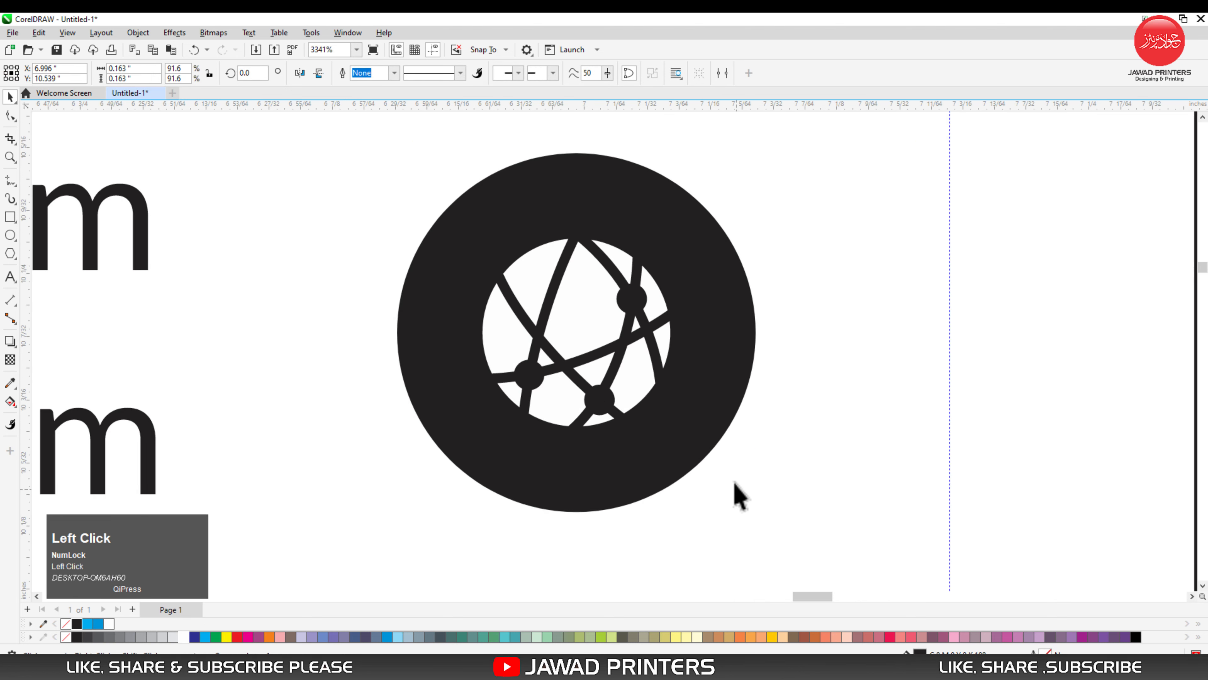
pyautogui.click(715, 451)
pyautogui.hotkey('ctrl', 'r')
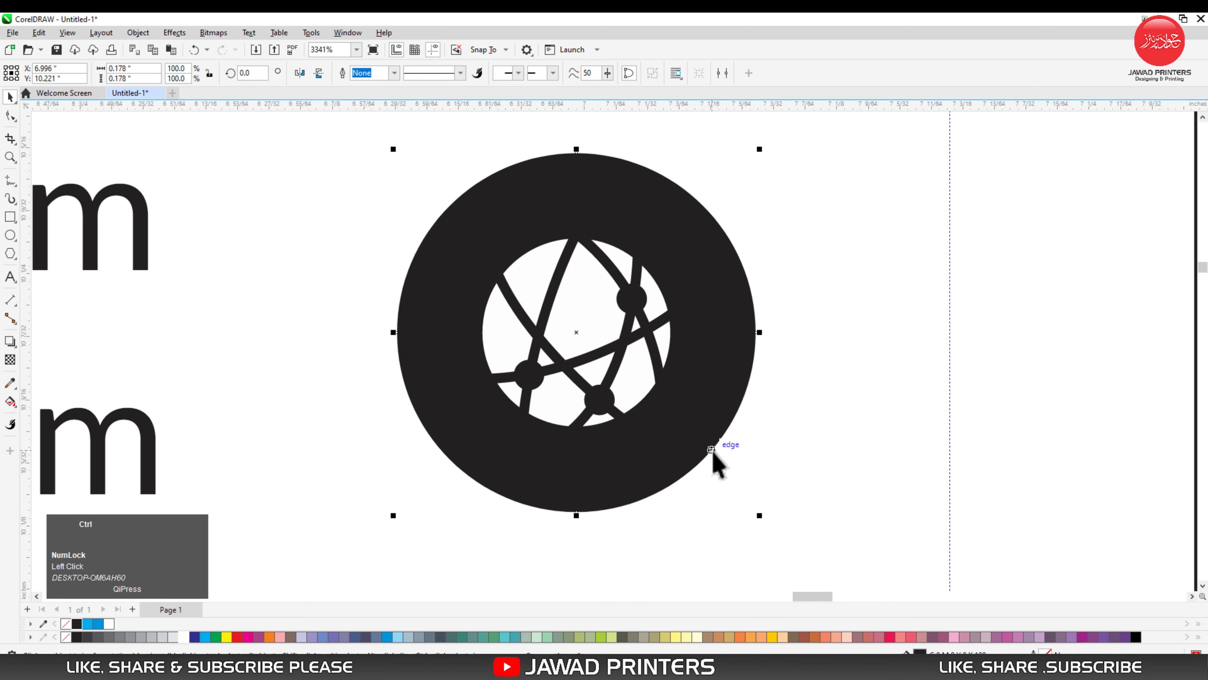
pyautogui.press('F4')
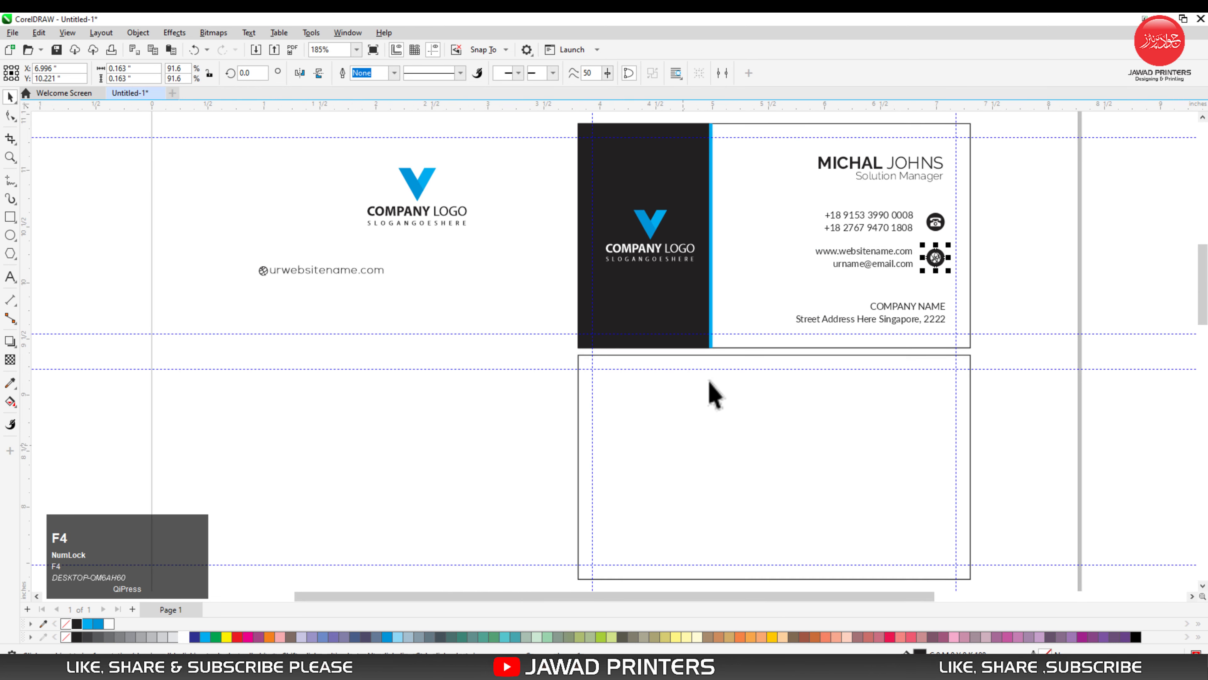
# - Colour only the bold first name on the card with the darker logo blue
pyautogui.press('F2')
pyautogui.moveTo(650, 125); pyautogui.dragTo(1079, 431)
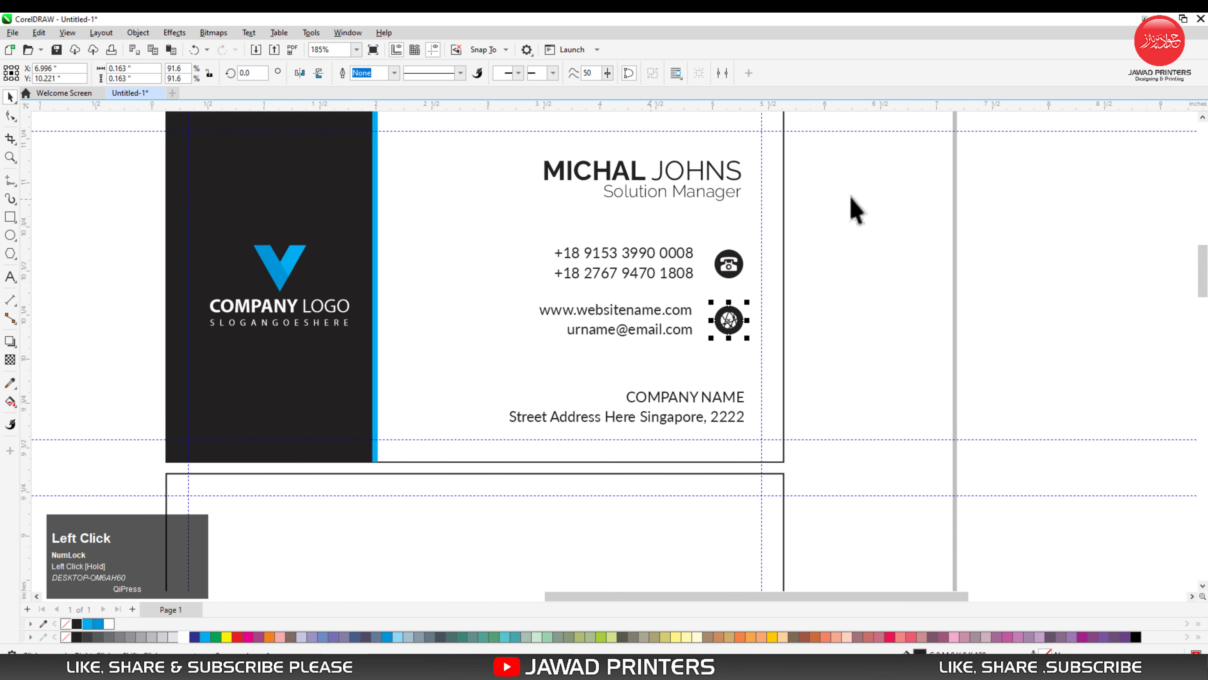
pyautogui.moveTo(834, 150); pyautogui.dragTo(479, 452)
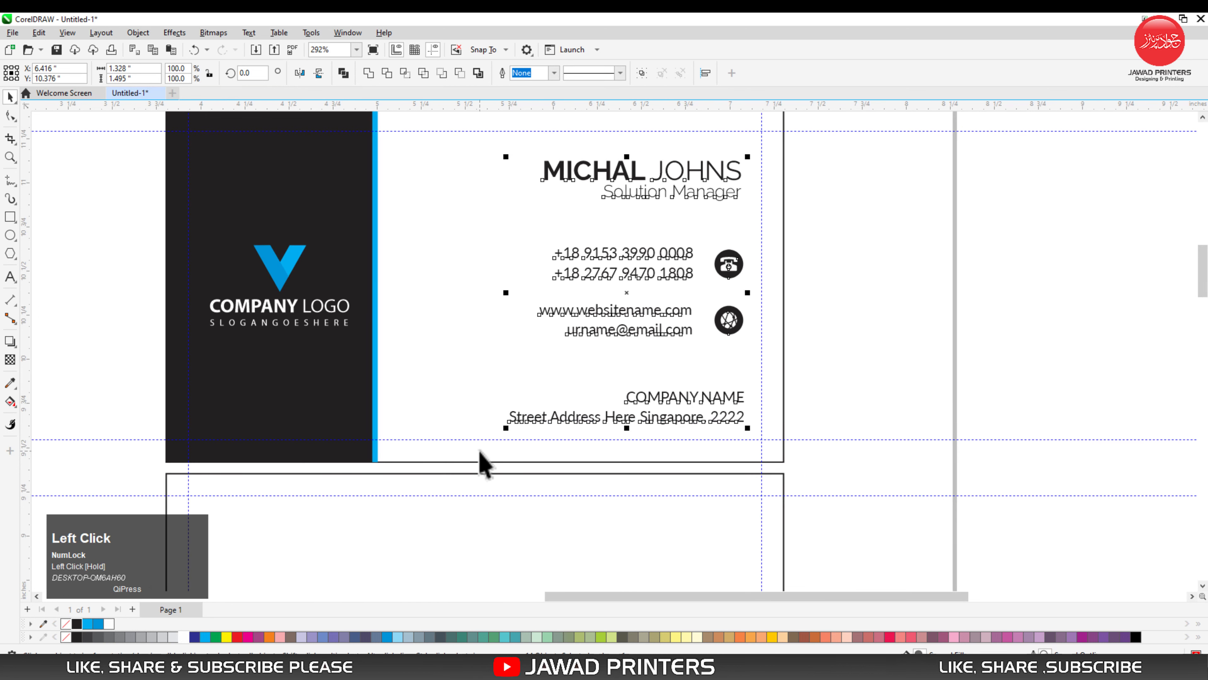
pyautogui.click(734, 205)
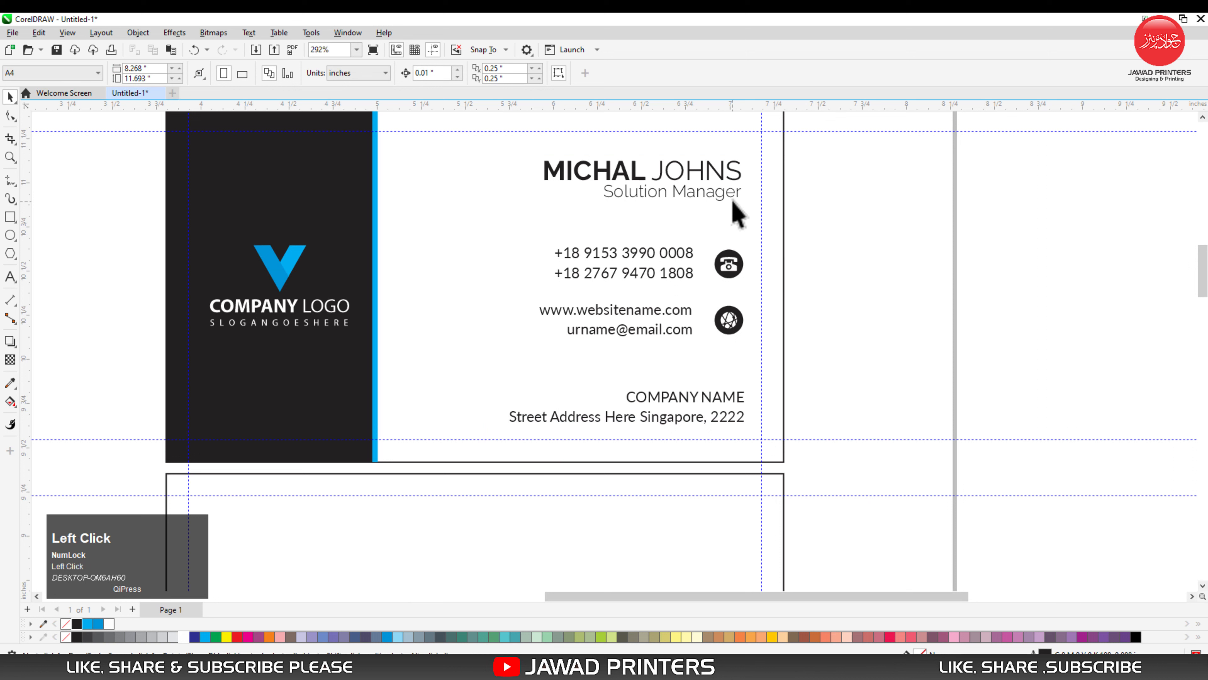
pyautogui.click(642, 181)
pyautogui.doubleClick(646, 173)
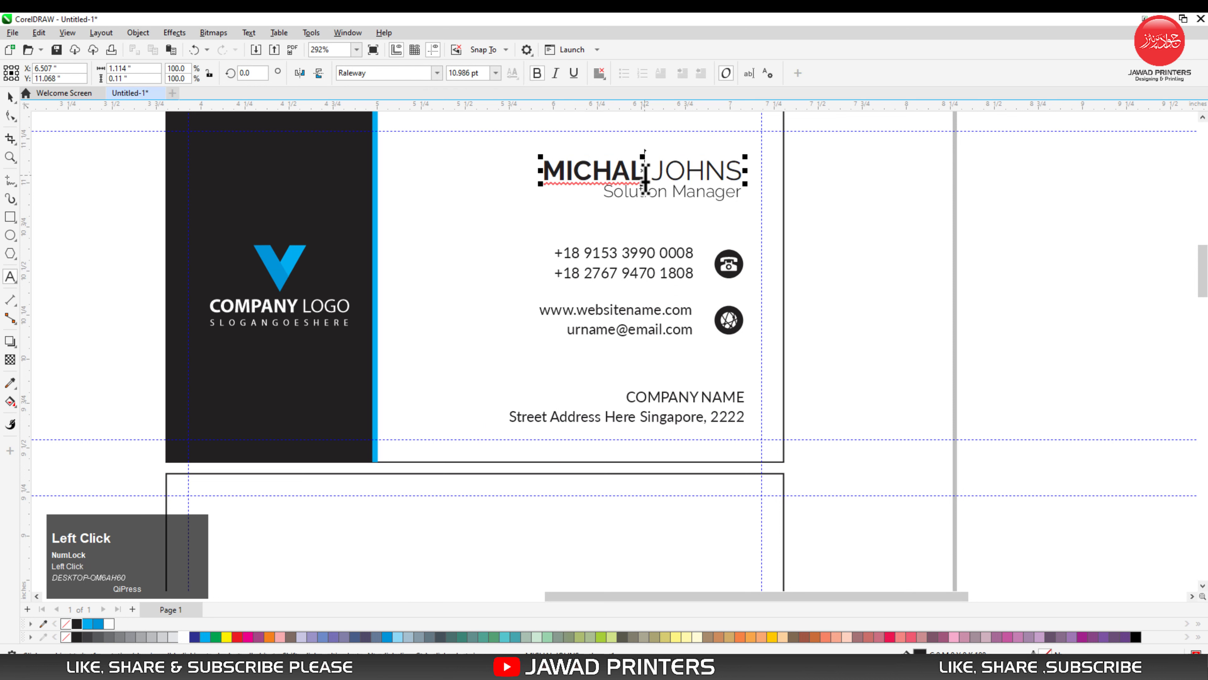
pyautogui.moveTo(646, 174); pyautogui.dragTo(537, 177)
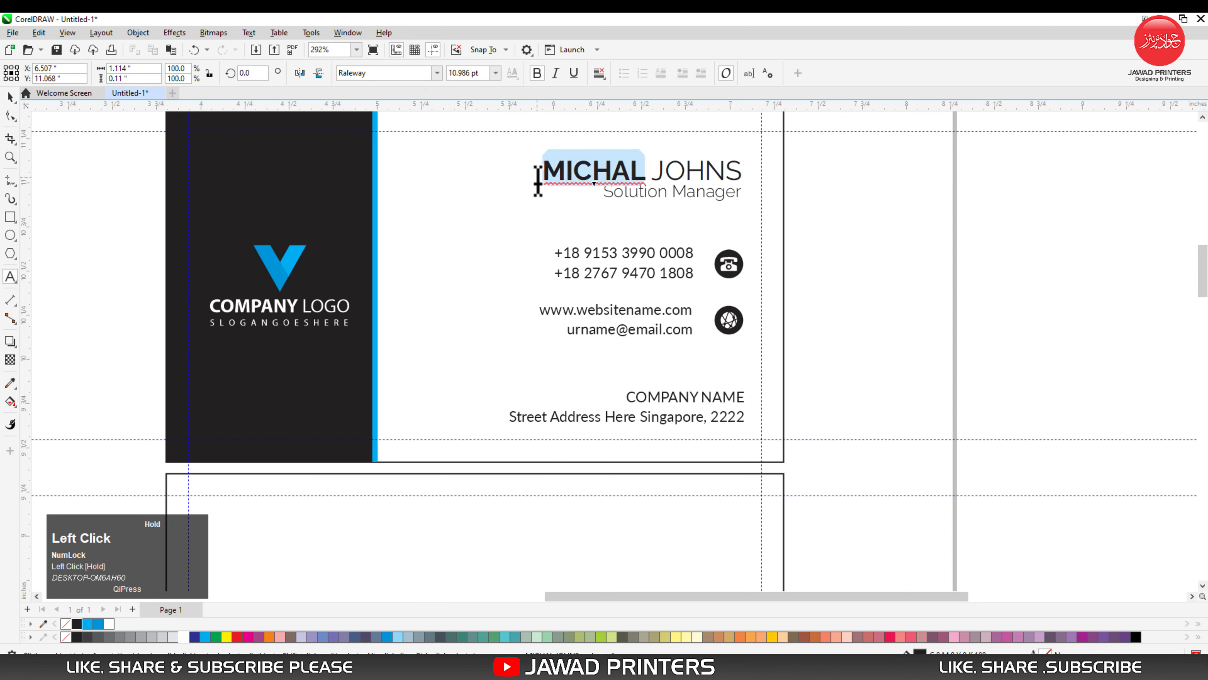
pyautogui.click(97, 625)
pyautogui.press('space')
# - Fill the job title line with the lighter logo blue
pyautogui.click(654, 198)
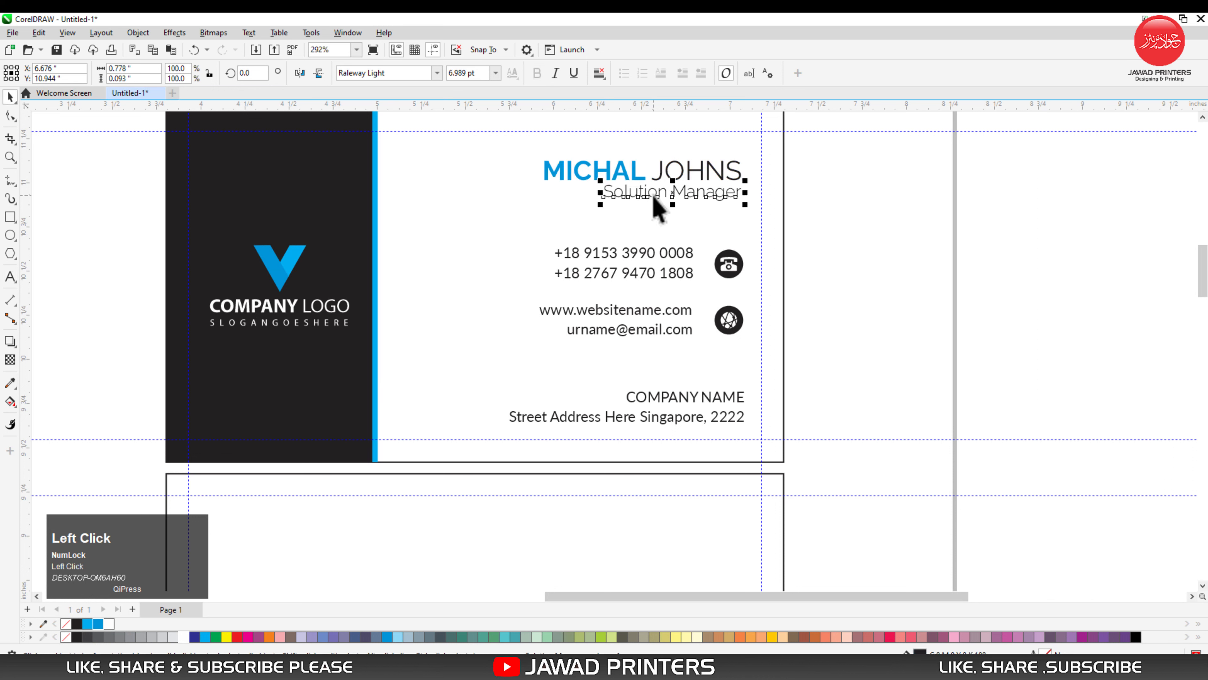
pyautogui.click(87, 624)
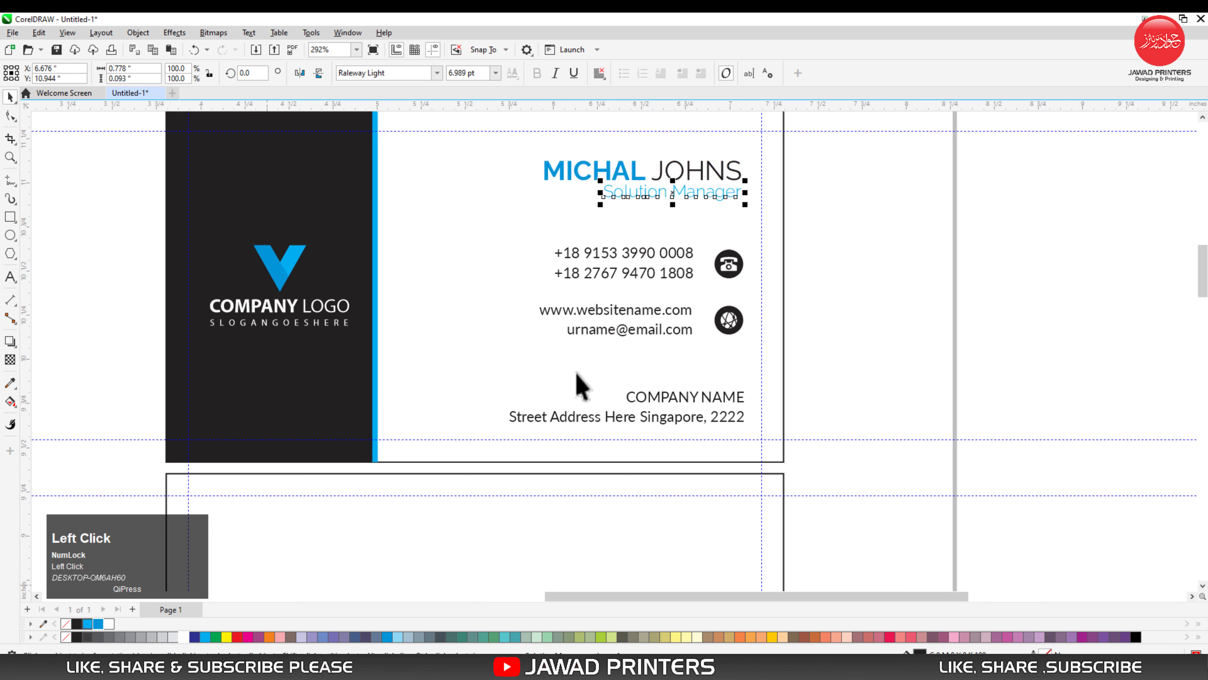
pyautogui.click(709, 292)
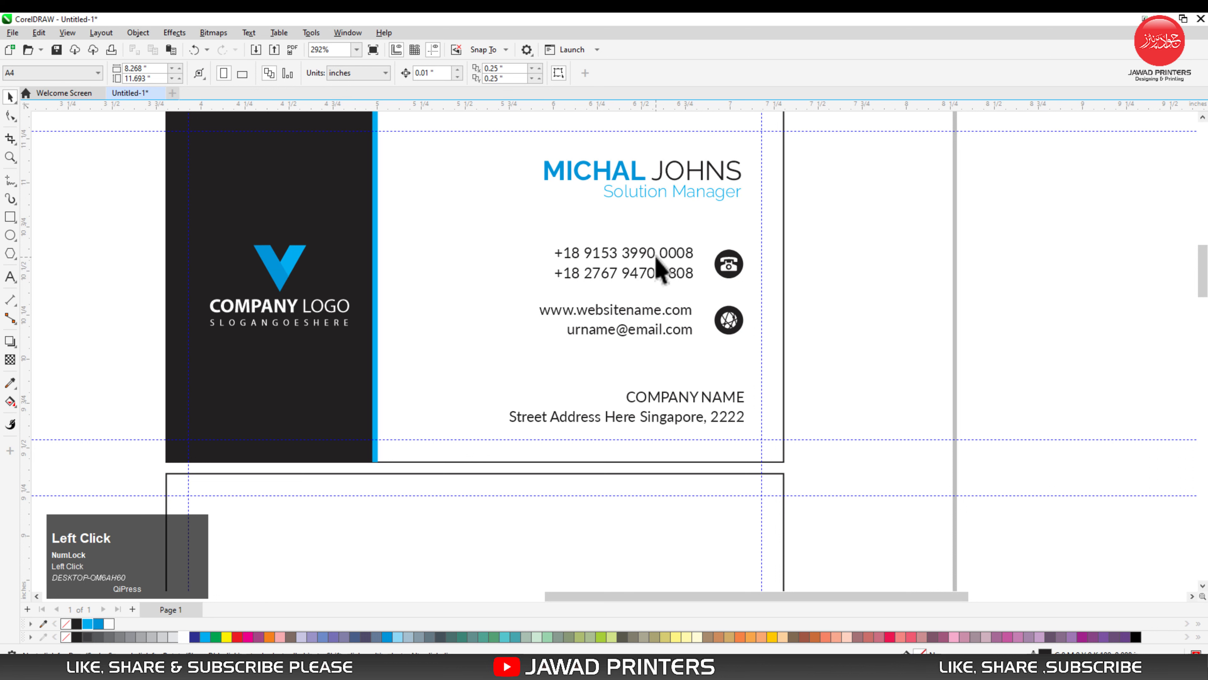
# - Tighten the phone line spacing by lowering the upper number to Y 10.58 in, and right-align both phone lines
pyautogui.moveTo(526, 221); pyautogui.dragTo(761, 354)
pyautogui.click(678, 264)
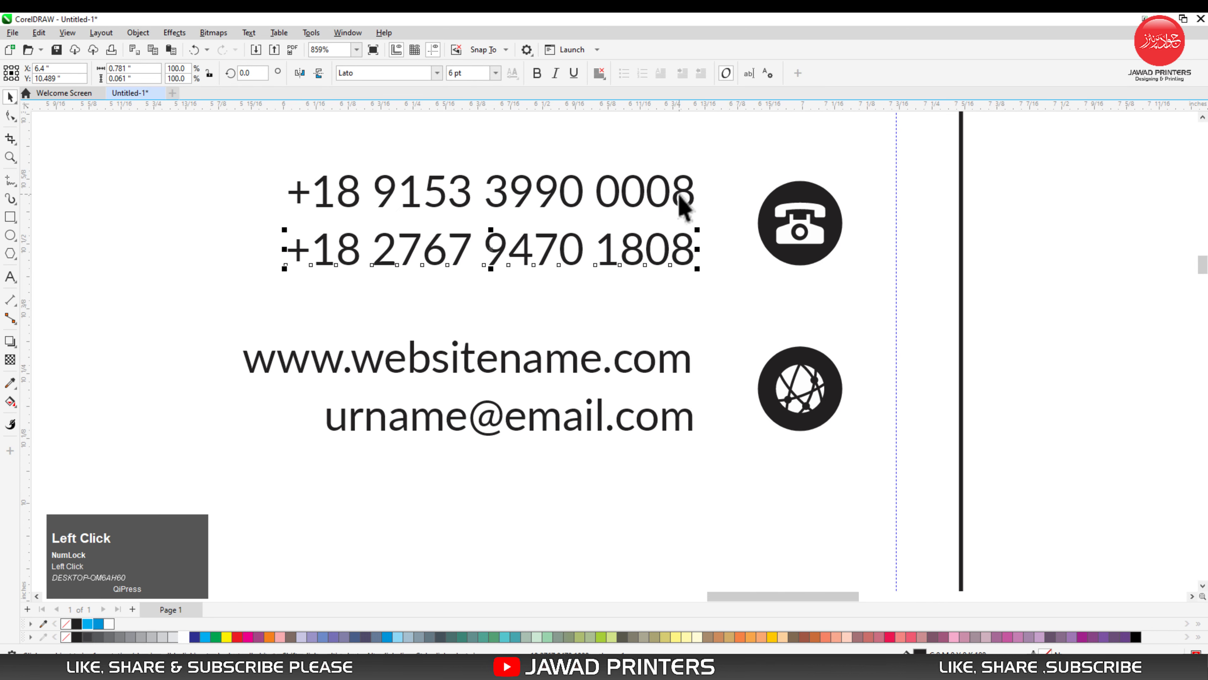
pyautogui.press('Down')
pyautogui.press('Down')
pyautogui.press('Down')
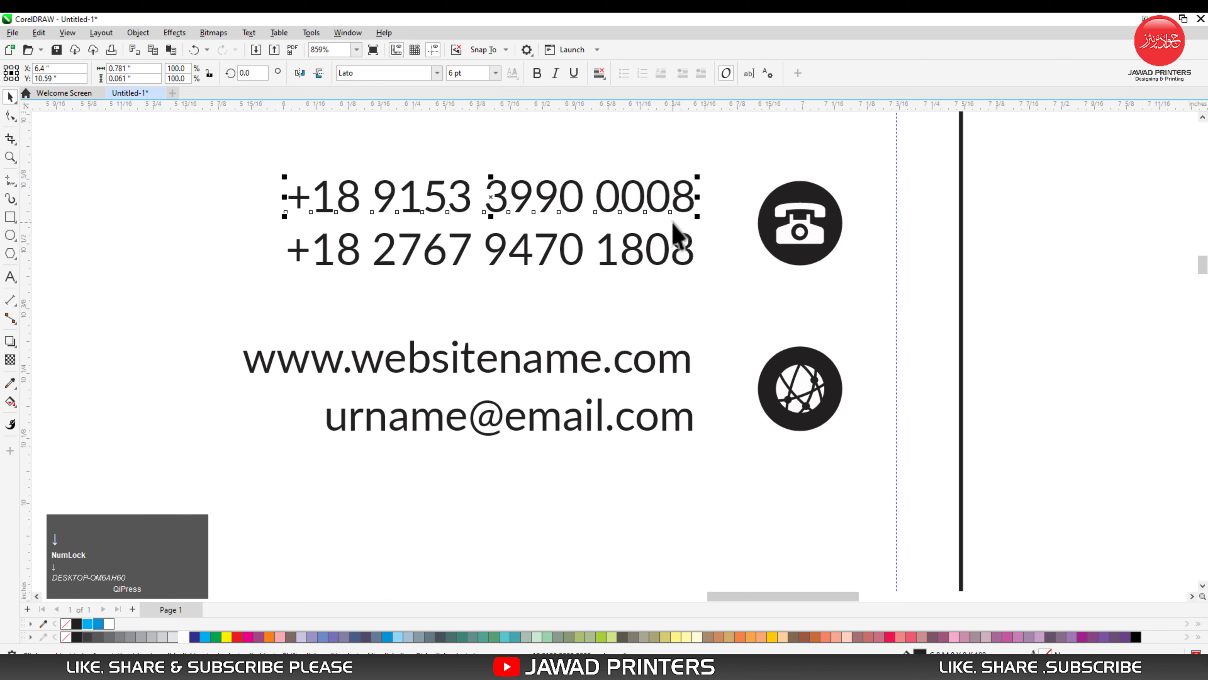
pyautogui.press('Up')
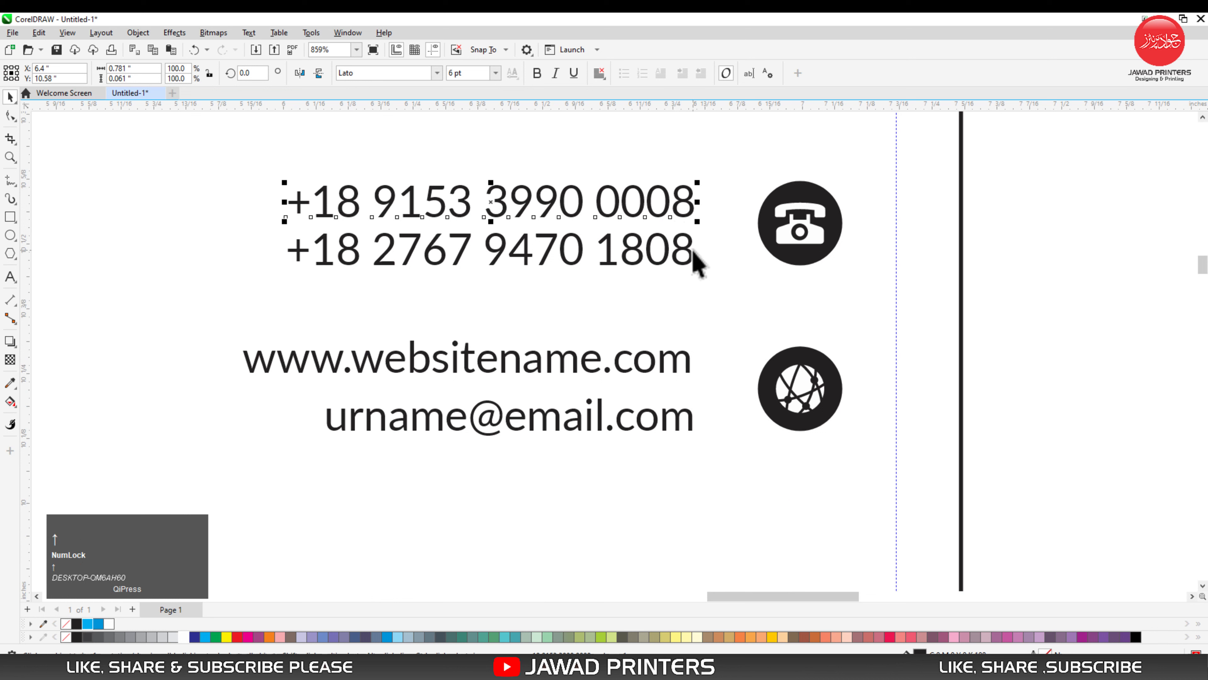
pyautogui.keyDown('shift'); pyautogui.click(693, 259); pyautogui.keyUp('shift')
pyautogui.press('r')
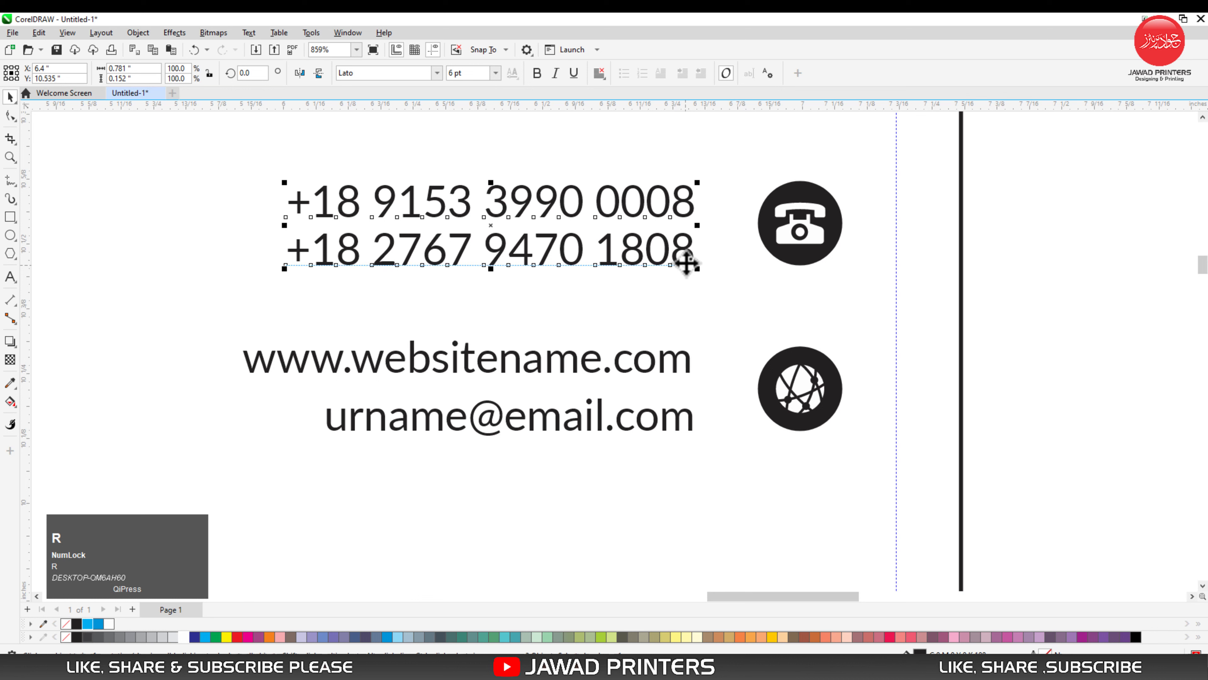
# - Centre the grouped phone lines vertically on the round phone icon
pyautogui.keyDown('shift'); pyautogui.click(763, 243); pyautogui.keyUp('shift')
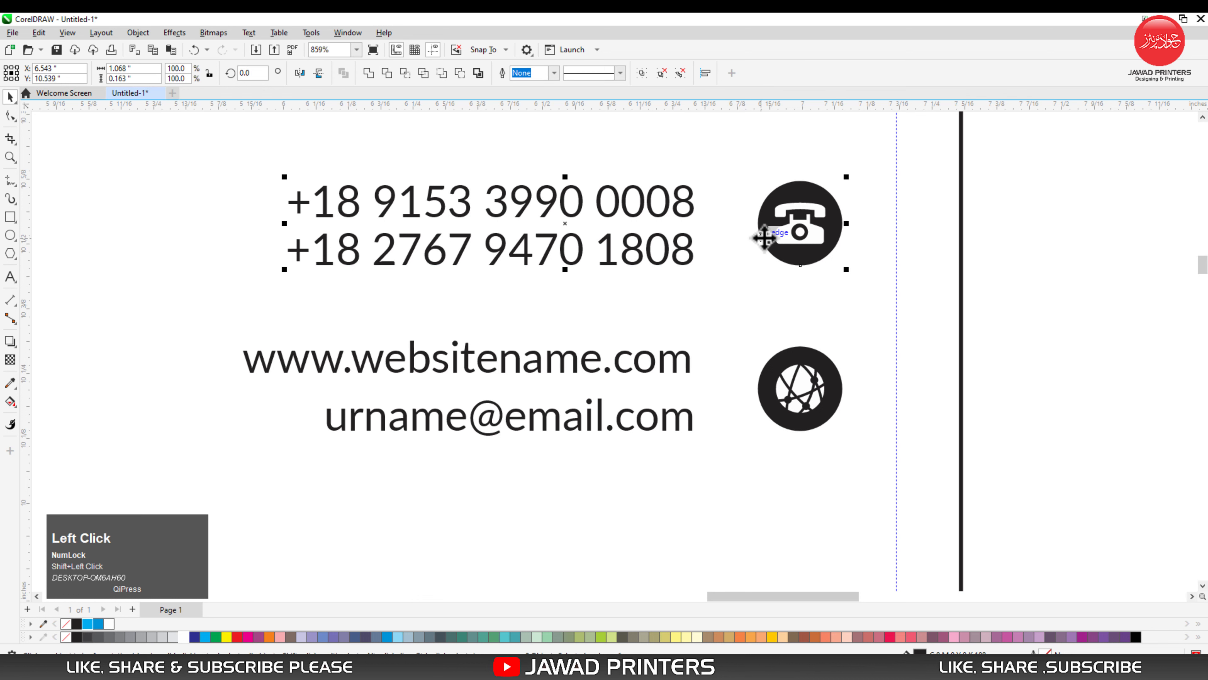
pyautogui.press('e')
pyautogui.click(999, 266)
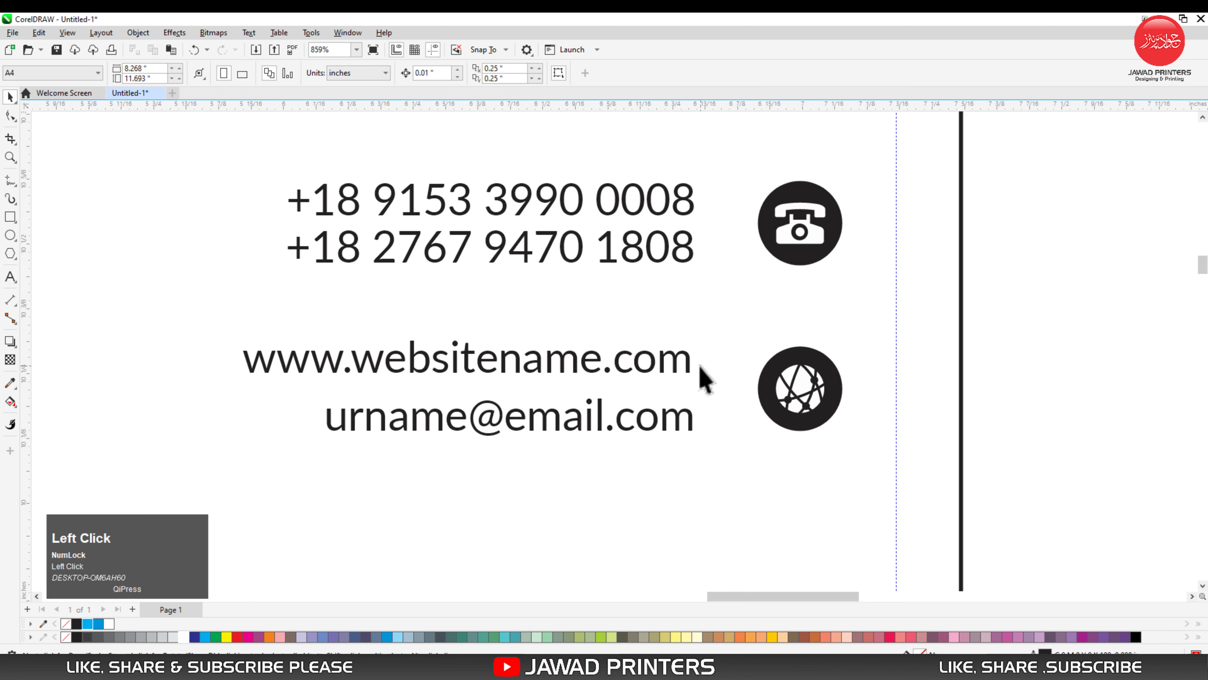
# - Lower the website line to Y 10.262 in, group it with the email line and centre the group vertically on the web icon
pyautogui.moveTo(688, 370); pyautogui.dragTo(690, 379)
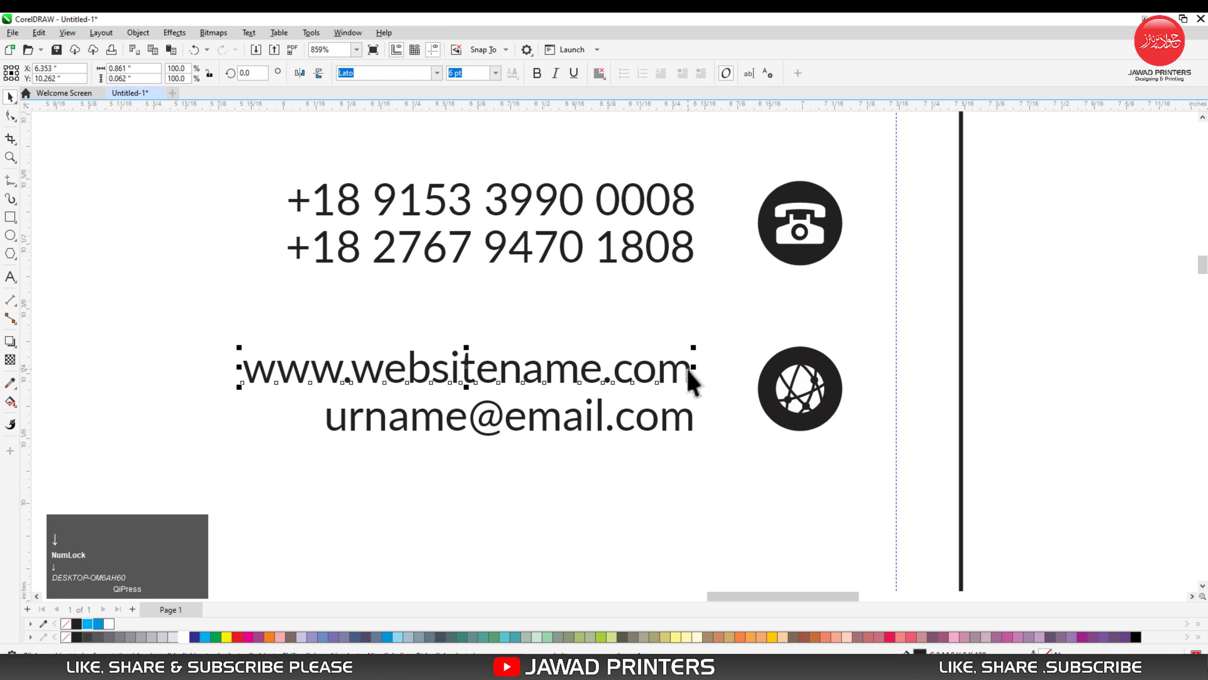
pyautogui.keyDown('shift'); pyautogui.click(690, 423); pyautogui.keyUp('shift')
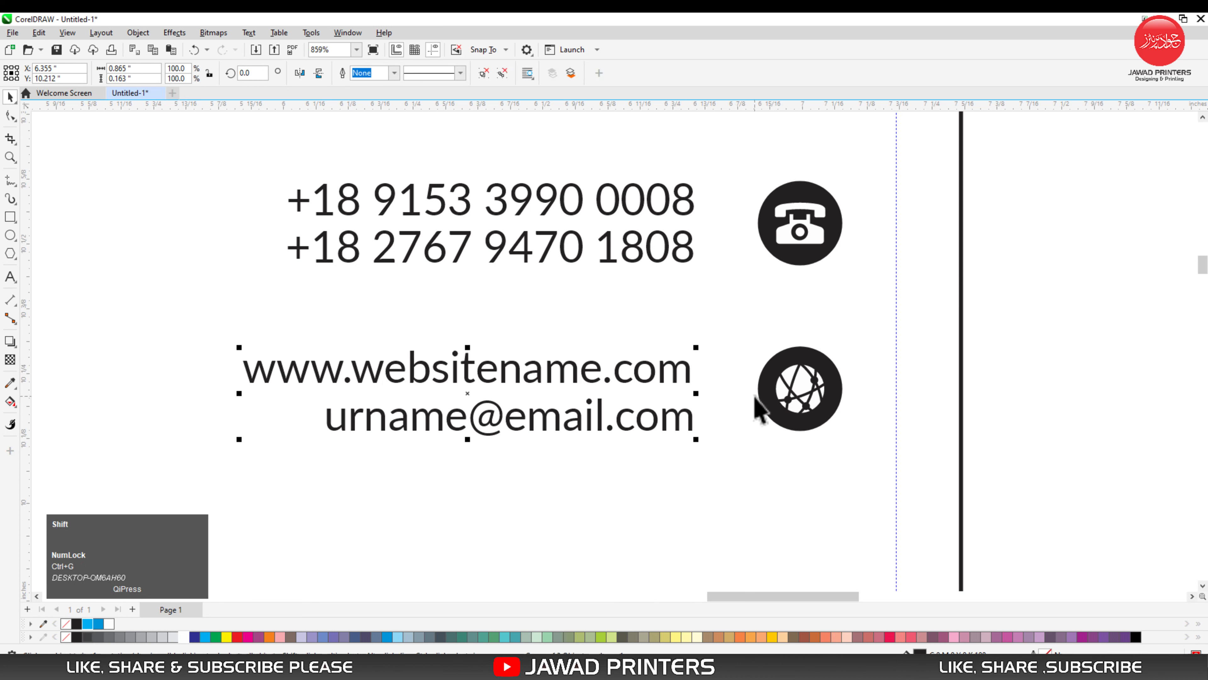
pyautogui.keyDown('shift'); pyautogui.click(767, 399); pyautogui.keyUp('shift')
pyautogui.press('e')
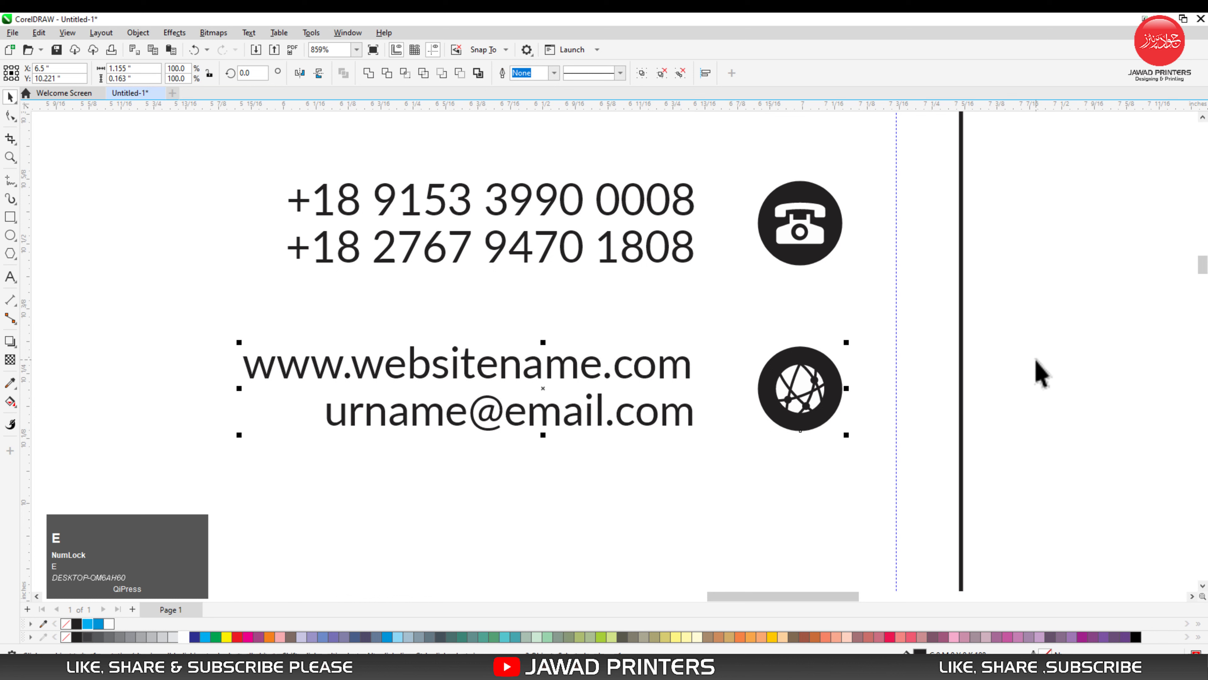
pyautogui.click(832, 330)
# - Right-align the phone lines group with the website and email group
pyautogui.moveTo(191, 130); pyautogui.dragTo(727, 527)
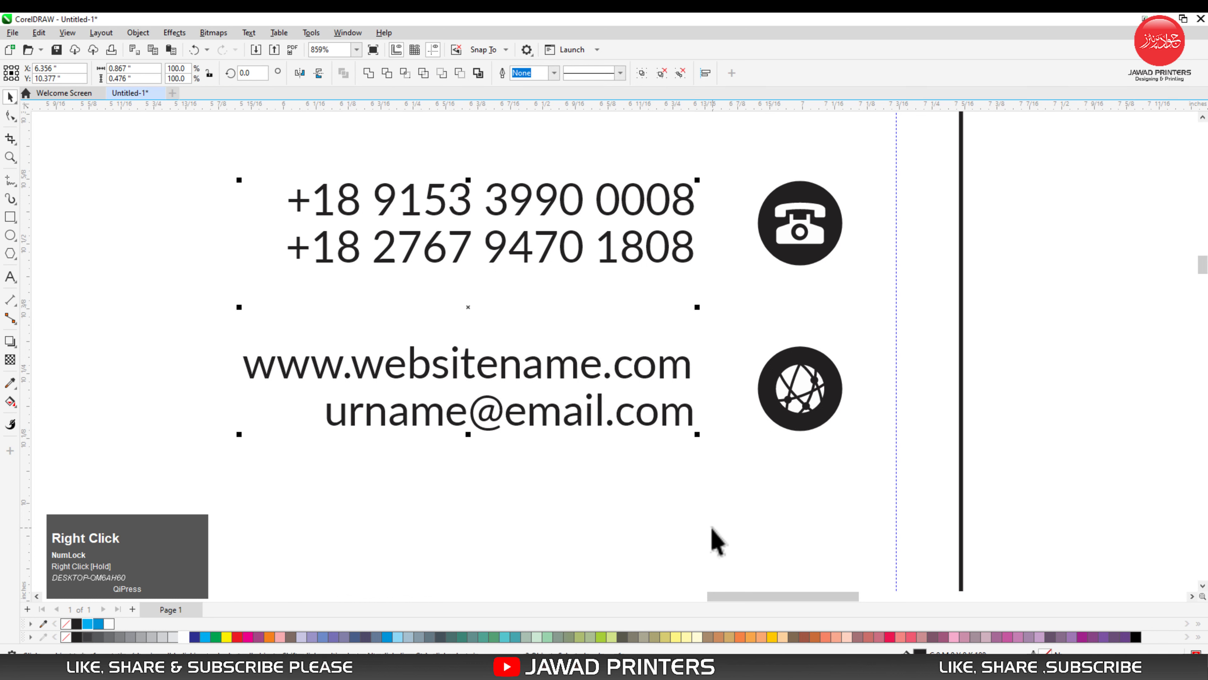
pyautogui.press('r')
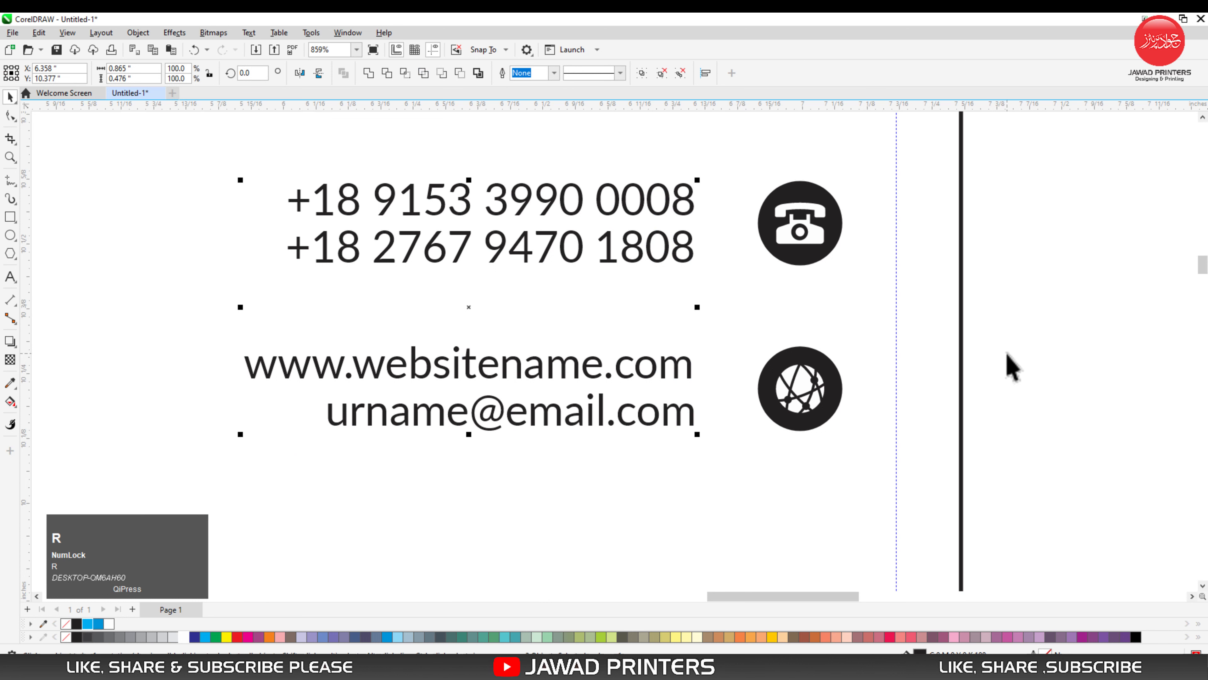
pyautogui.click(1008, 198)
pyautogui.press('F3')
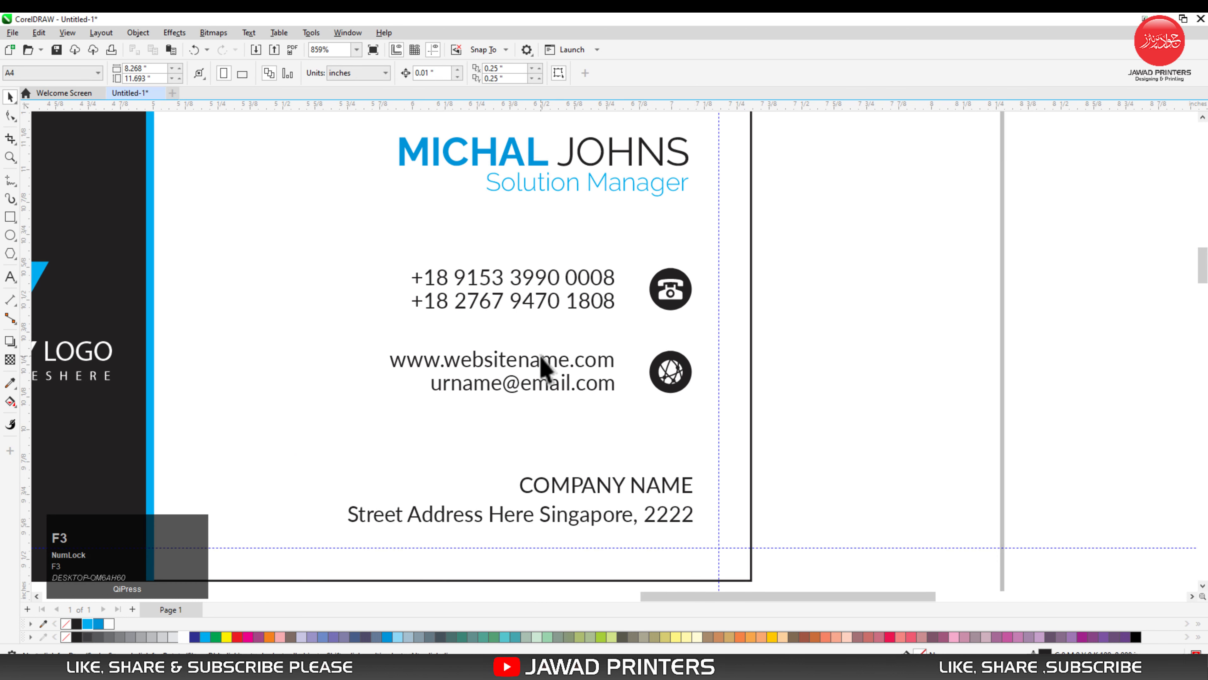
pyautogui.press('F3')
# - Group the phone icon and the web icon as separate groups
pyautogui.click(640, 322)
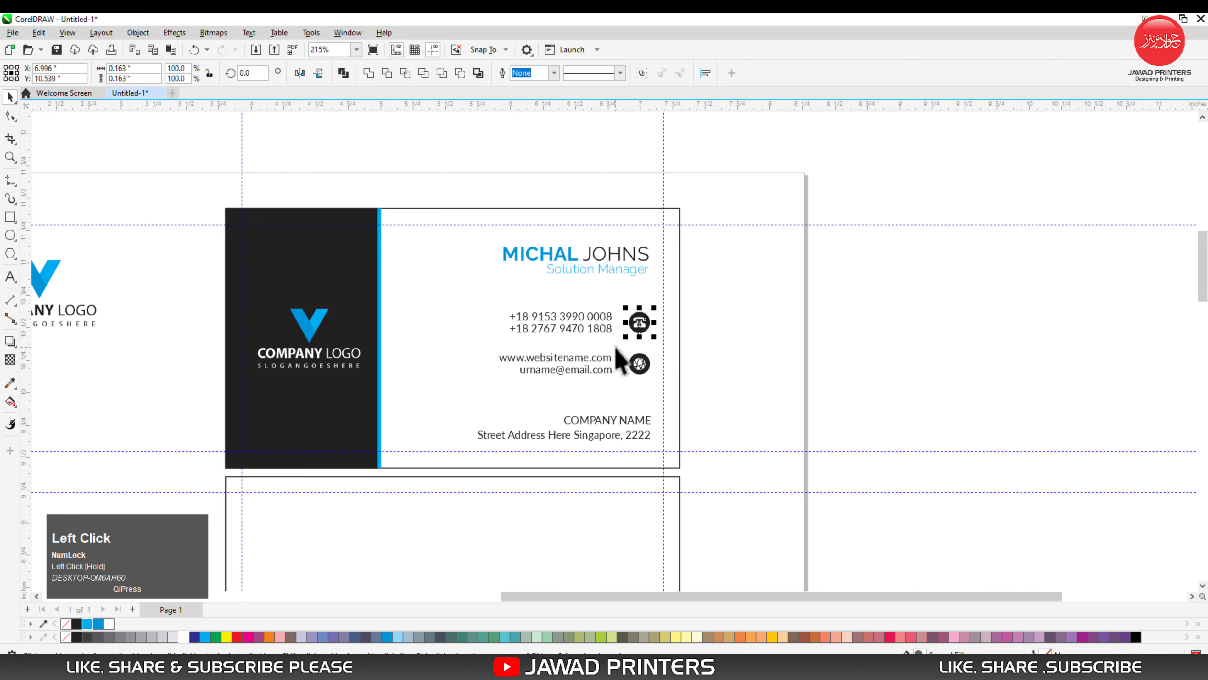
pyautogui.click(642, 369)
pyautogui.hotkey('ctrl', 'g')
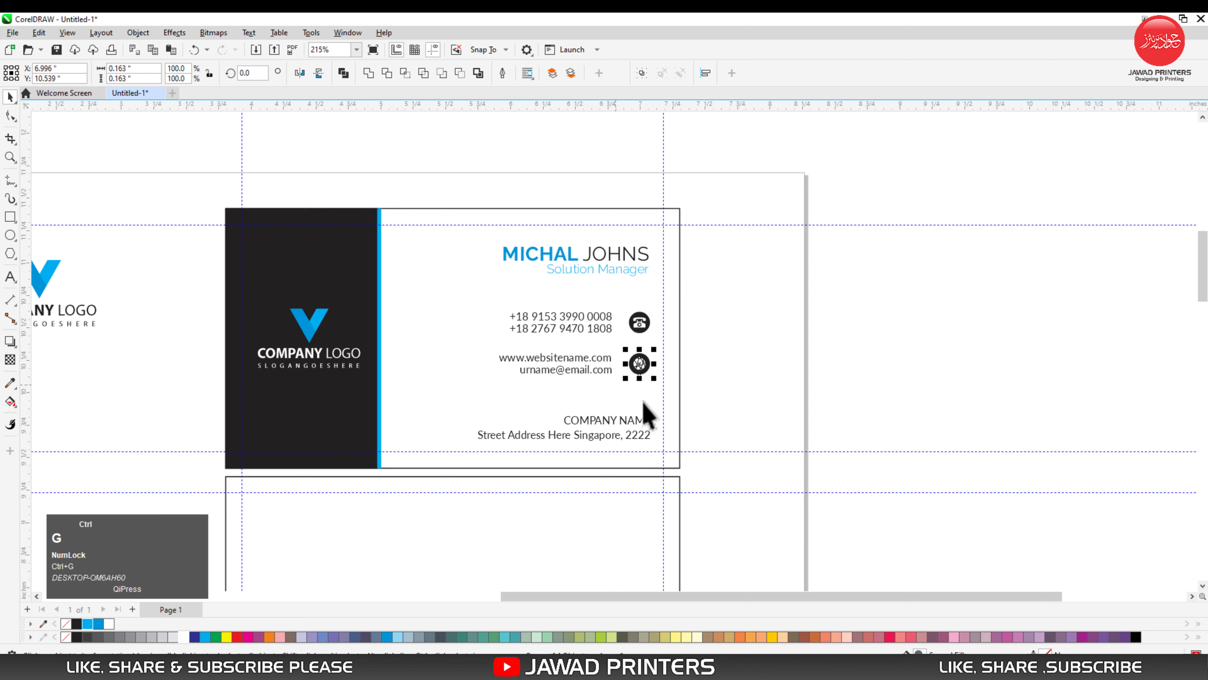
# - Right-align both icons, the company name, the address, the job title and the name with each other
pyautogui.moveTo(696, 306); pyautogui.dragTo(625, 392)
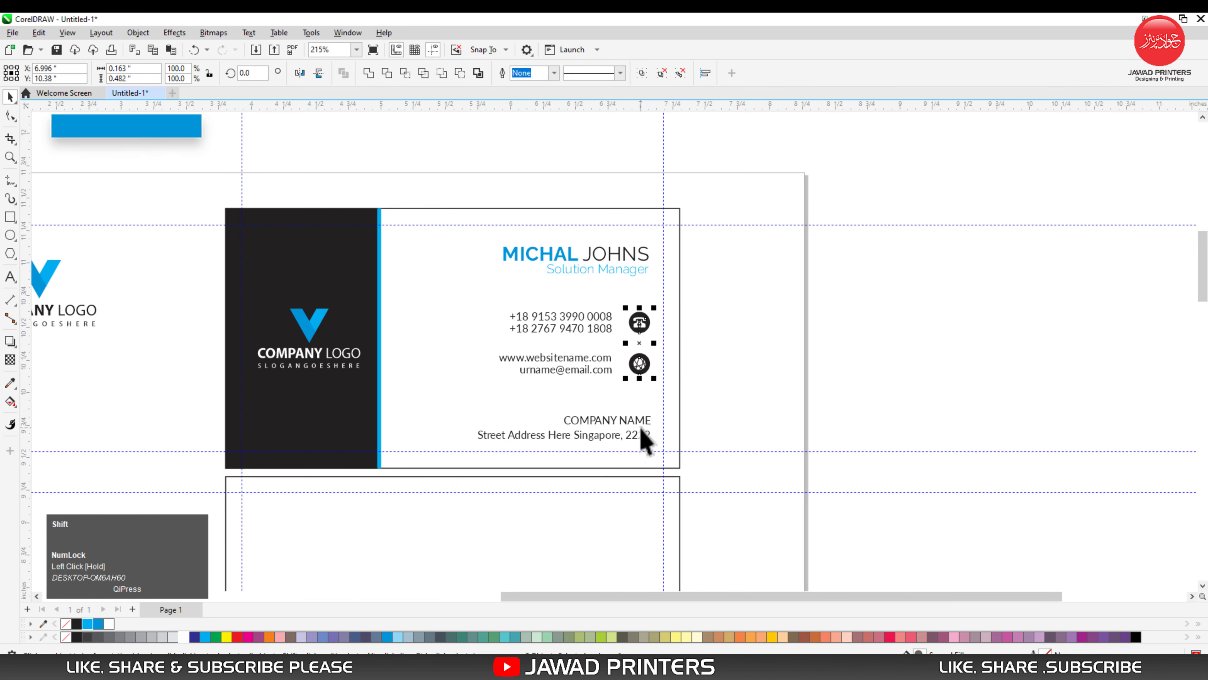
pyautogui.keyDown('shift'); pyautogui.click(647, 423); pyautogui.keyUp('shift')
pyautogui.keyDown('shift'); pyautogui.click(647, 439); pyautogui.keyUp('shift')
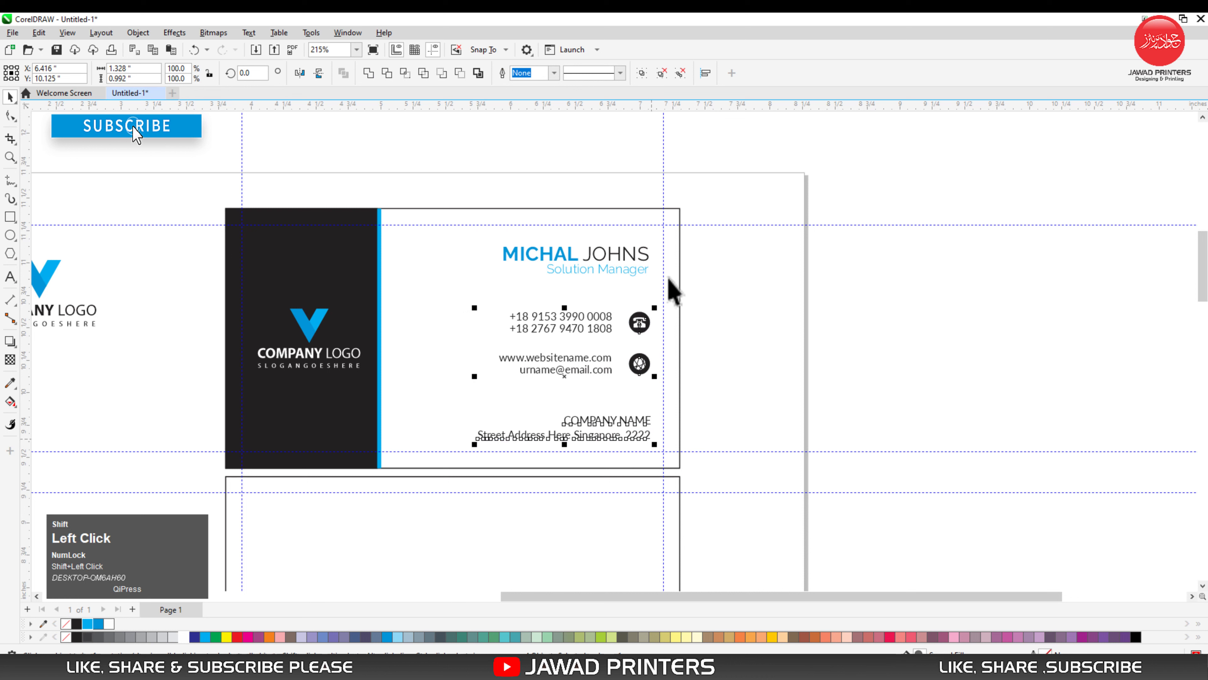
pyautogui.keyDown('shift'); pyautogui.click(646, 268); pyautogui.keyUp('shift')
pyautogui.keyDown('shift'); pyautogui.click(644, 257); pyautogui.keyUp('shift')
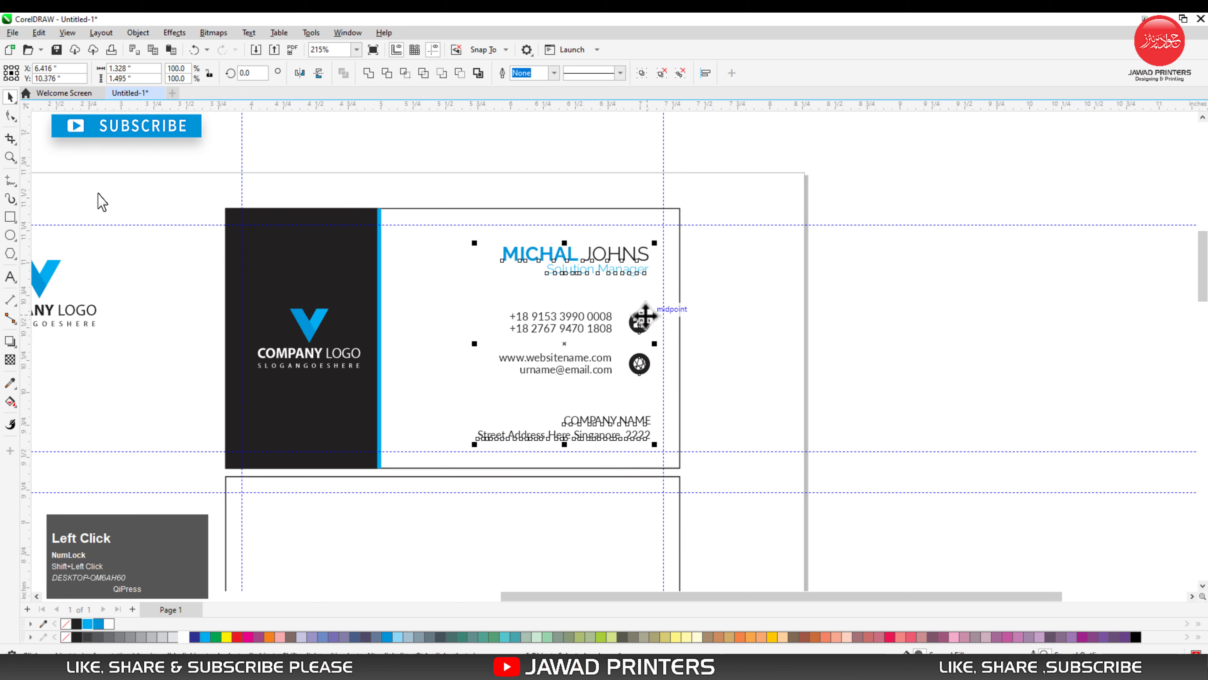
pyautogui.press('r')
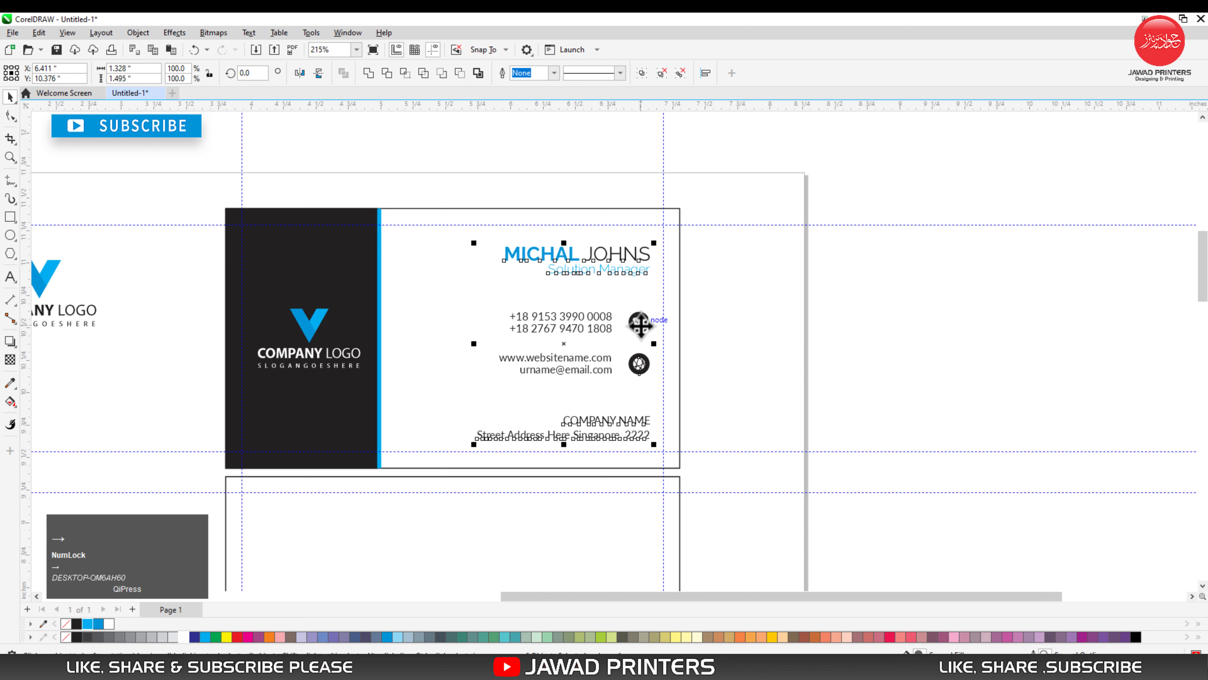
pyautogui.click(710, 344)
# - Fill the phone icon's circle with the darker logo blue
pyautogui.press('F2')
pyautogui.moveTo(484, 292); pyautogui.dragTo(741, 503)
pyautogui.moveTo(851, 152); pyautogui.dragTo(626, 342)
pyautogui.keyDown('ctrl'); pyautogui.click(803, 283); pyautogui.keyUp('ctrl')
pyautogui.press('F2')
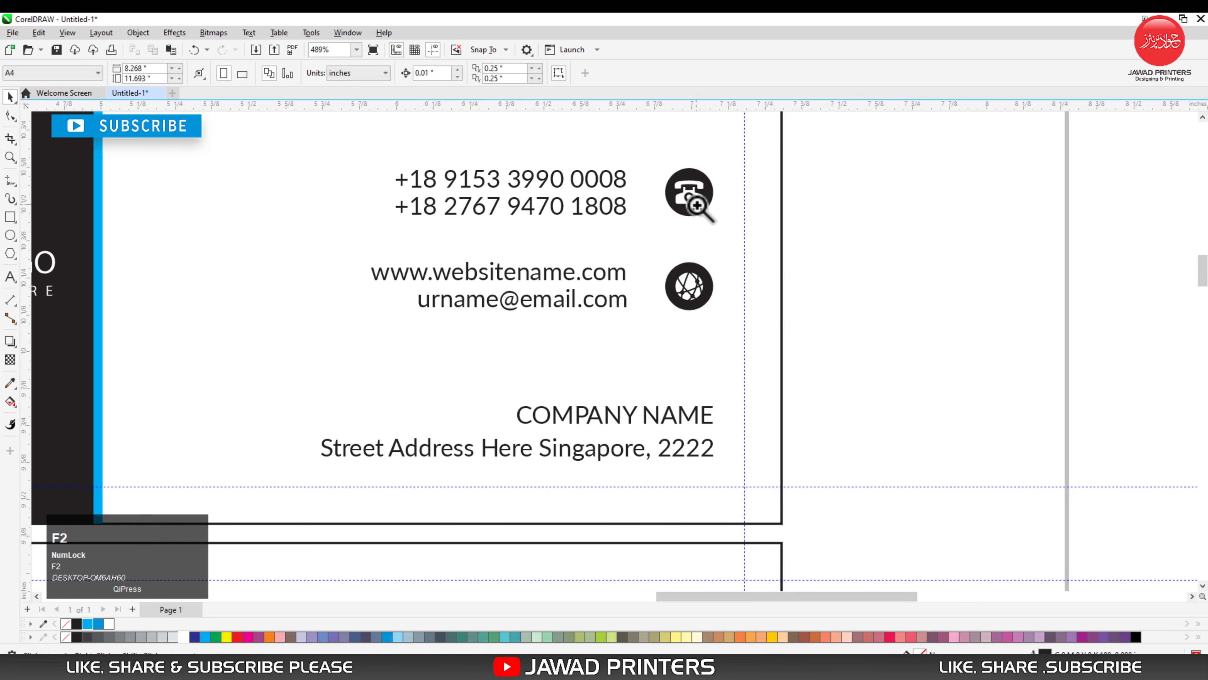
pyautogui.moveTo(625, 157); pyautogui.dragTo(767, 332)
pyautogui.click(607, 262)
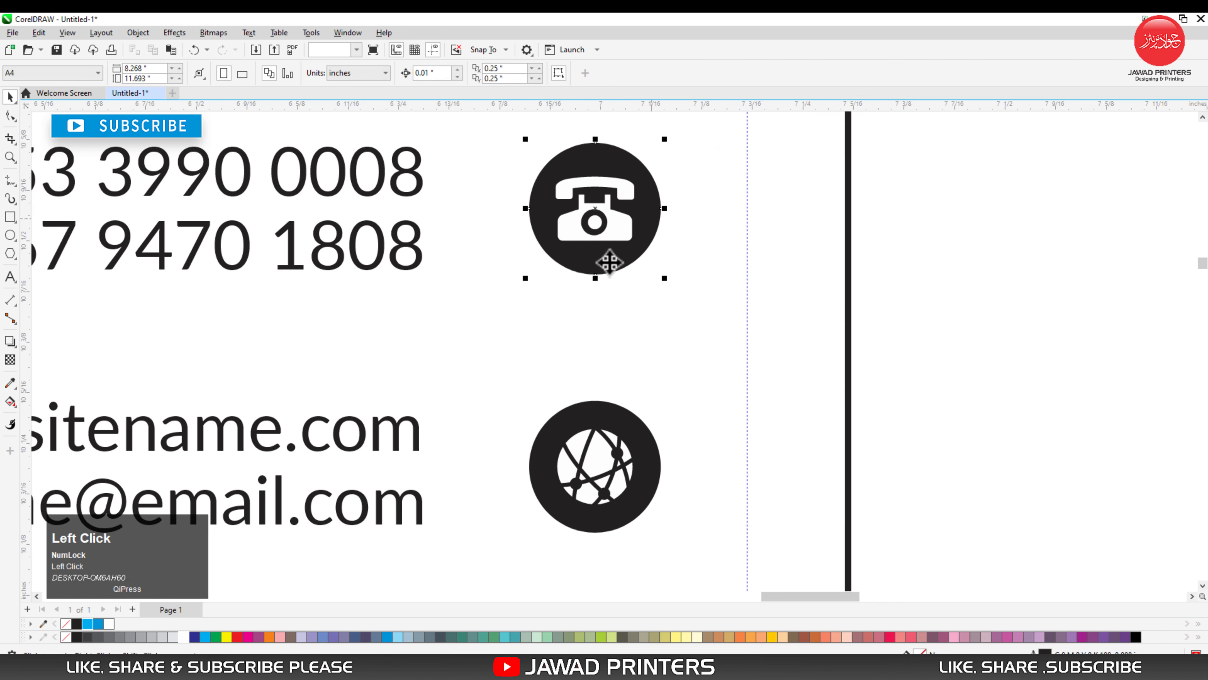
pyautogui.click(99, 625)
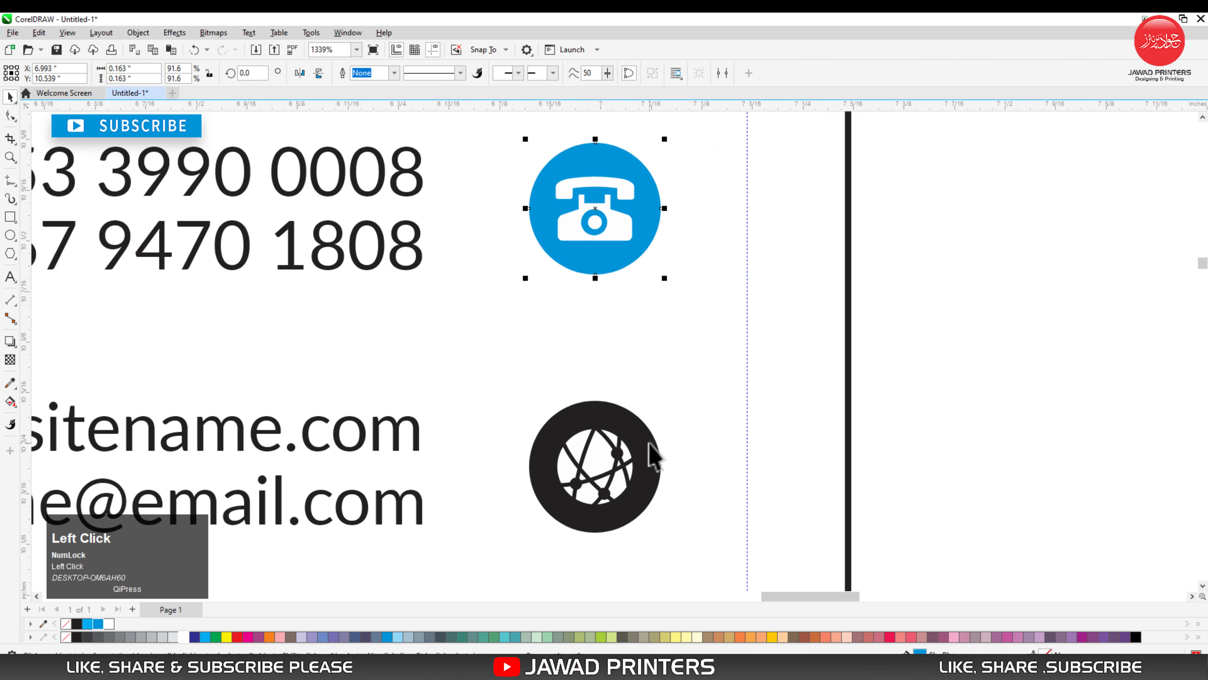
# - Fill the web icon with the lighter logo blue
pyautogui.click(648, 458)
pyautogui.click(91, 625)
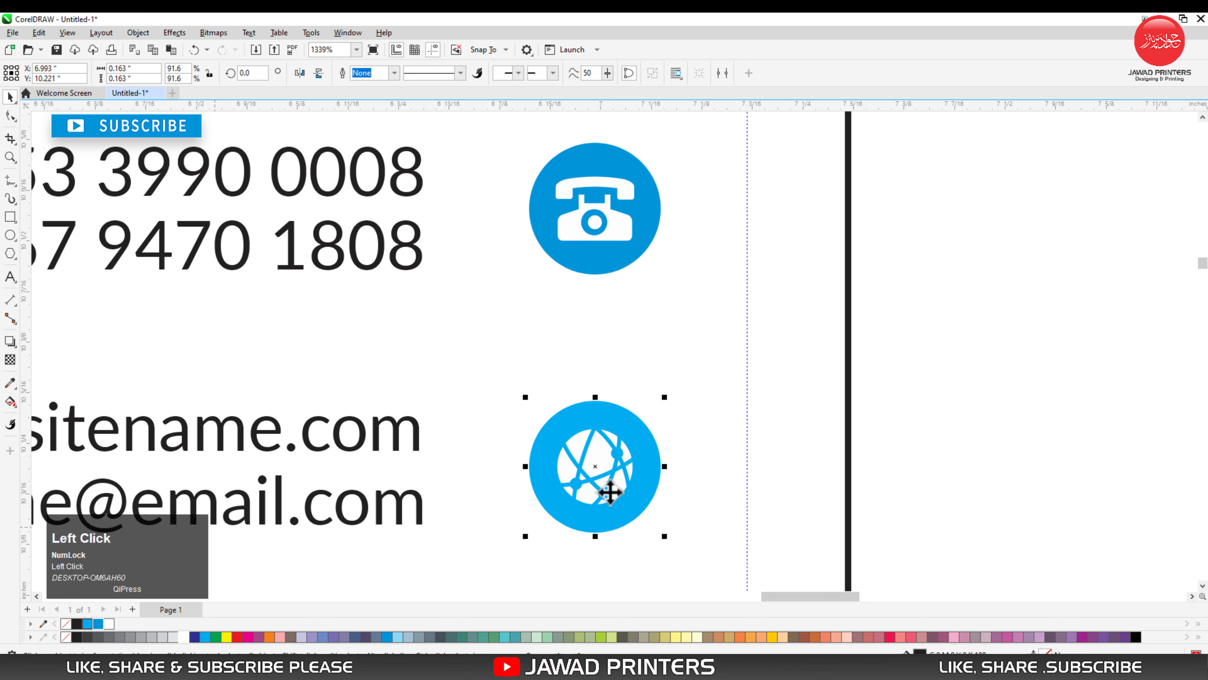
pyautogui.click(939, 335)
pyautogui.press('F3')
pyautogui.press('F3')
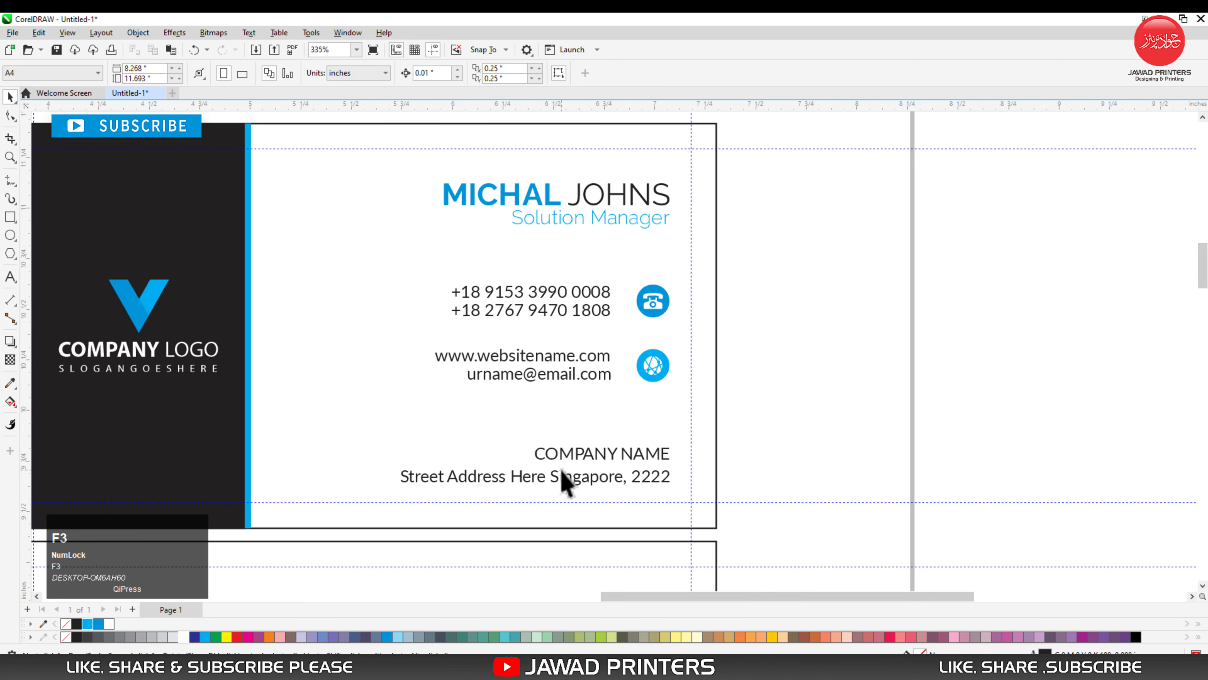
# - Draw a thin horizontal rectangle about 1.11 by 0.014 in above the company name and right-align it with that text
pyautogui.press('z')
pyautogui.moveTo(325, 339); pyautogui.dragTo(751, 519)
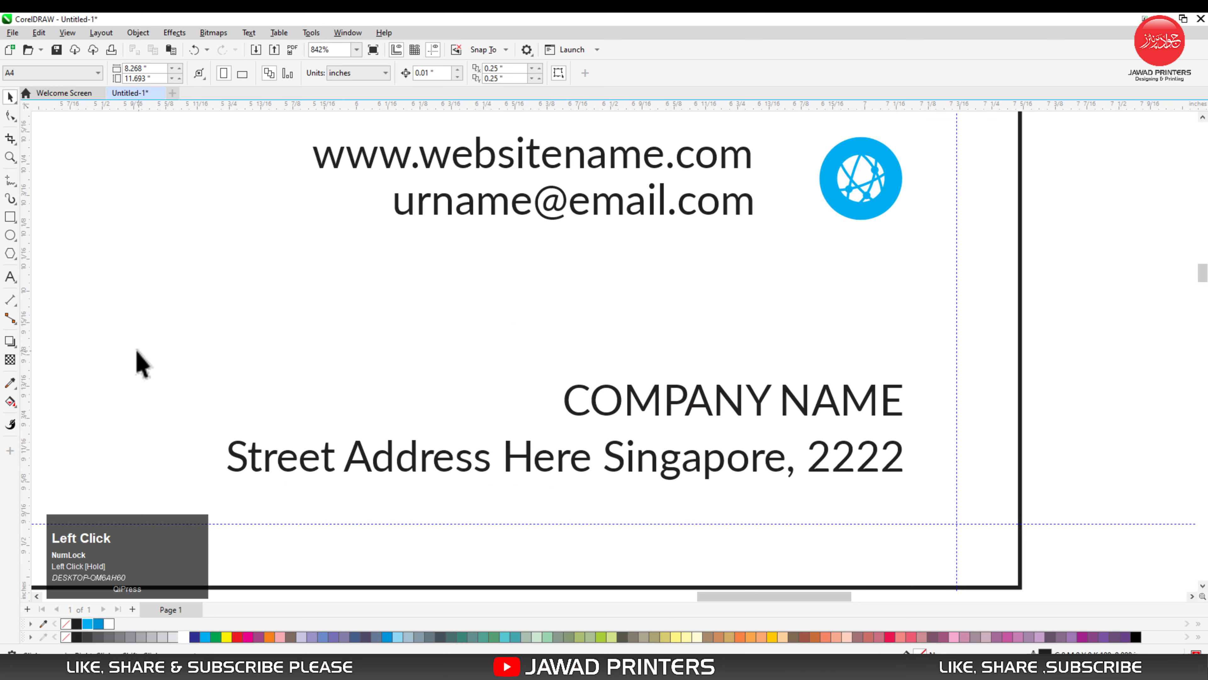
pyautogui.click(8, 217)
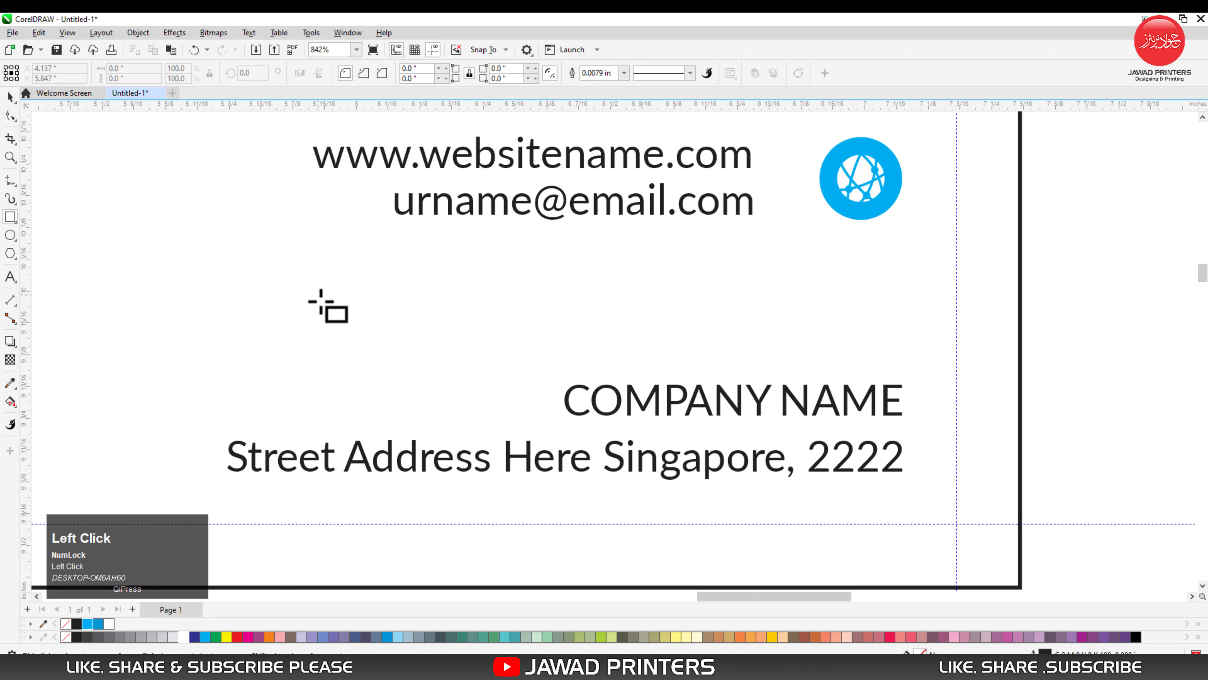
pyautogui.moveTo(318, 295); pyautogui.dragTo(886, 300)
pyautogui.press('space')
pyautogui.keyDown('shift'); pyautogui.click(889, 404); pyautogui.keyUp('shift')
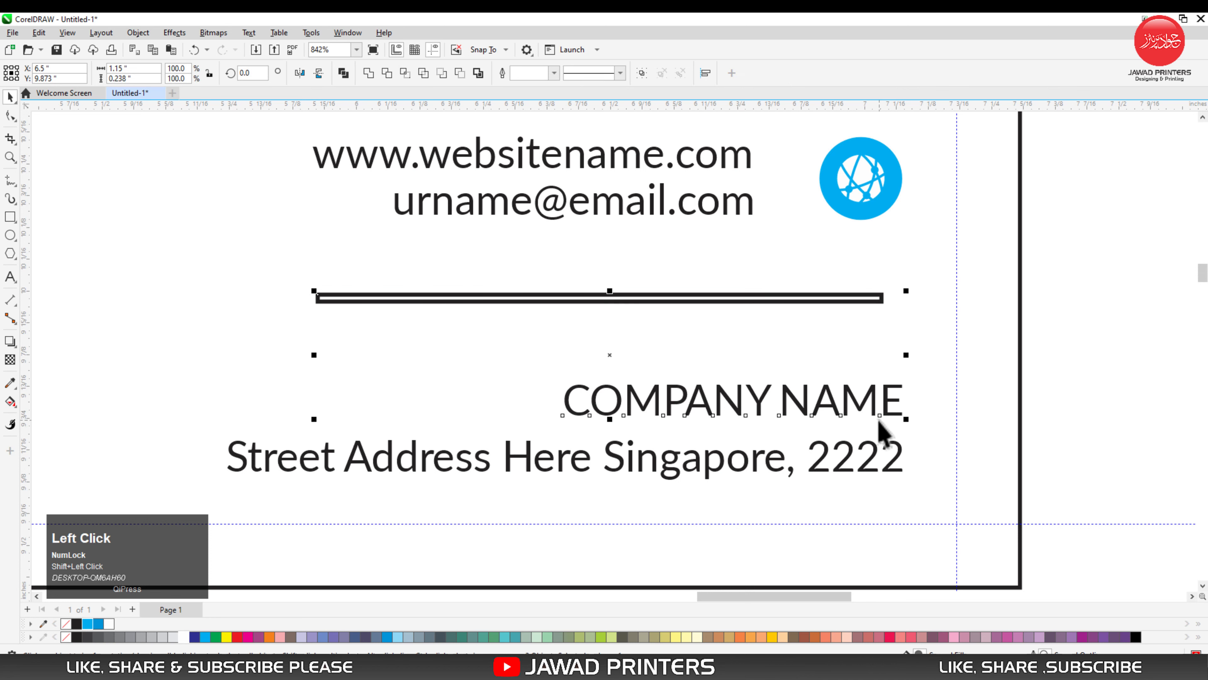
pyautogui.press('r')
pyautogui.click(1139, 298)
# - Fill the thin rectangle with the darker logo blue and remove its outline
pyautogui.moveTo(1102, 265); pyautogui.dragTo(280, 335)
pyautogui.click(99, 624)
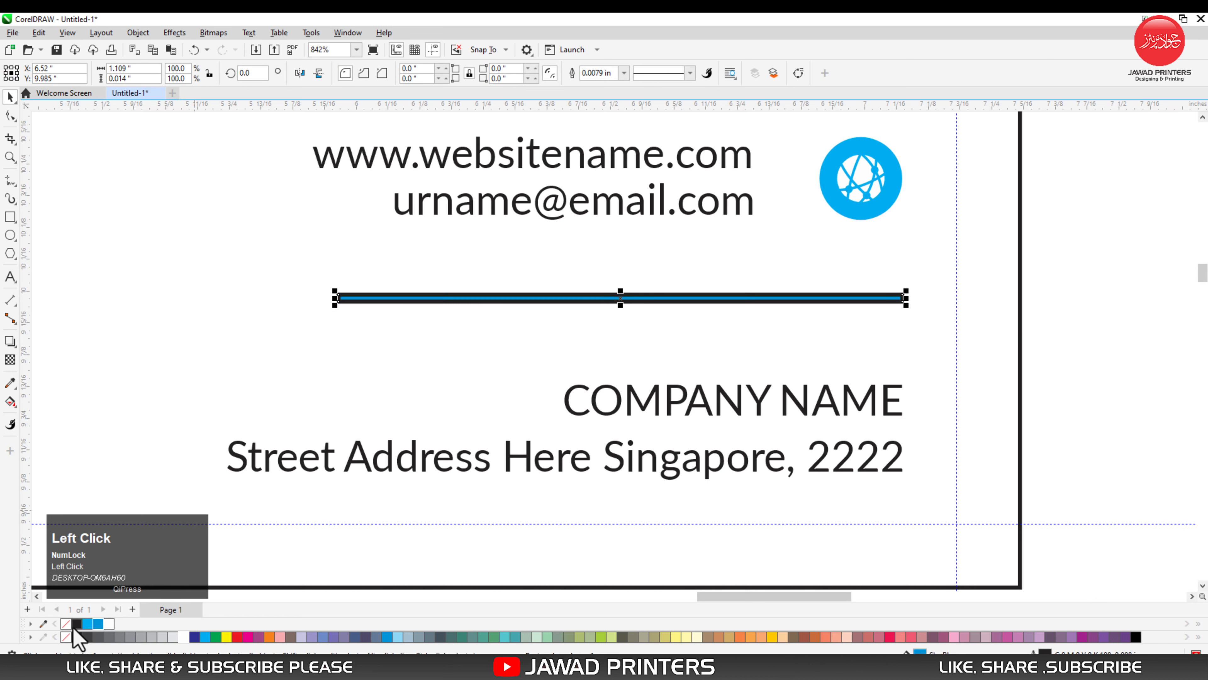
pyautogui.rightClick(67, 624)
pyautogui.click(1061, 286)
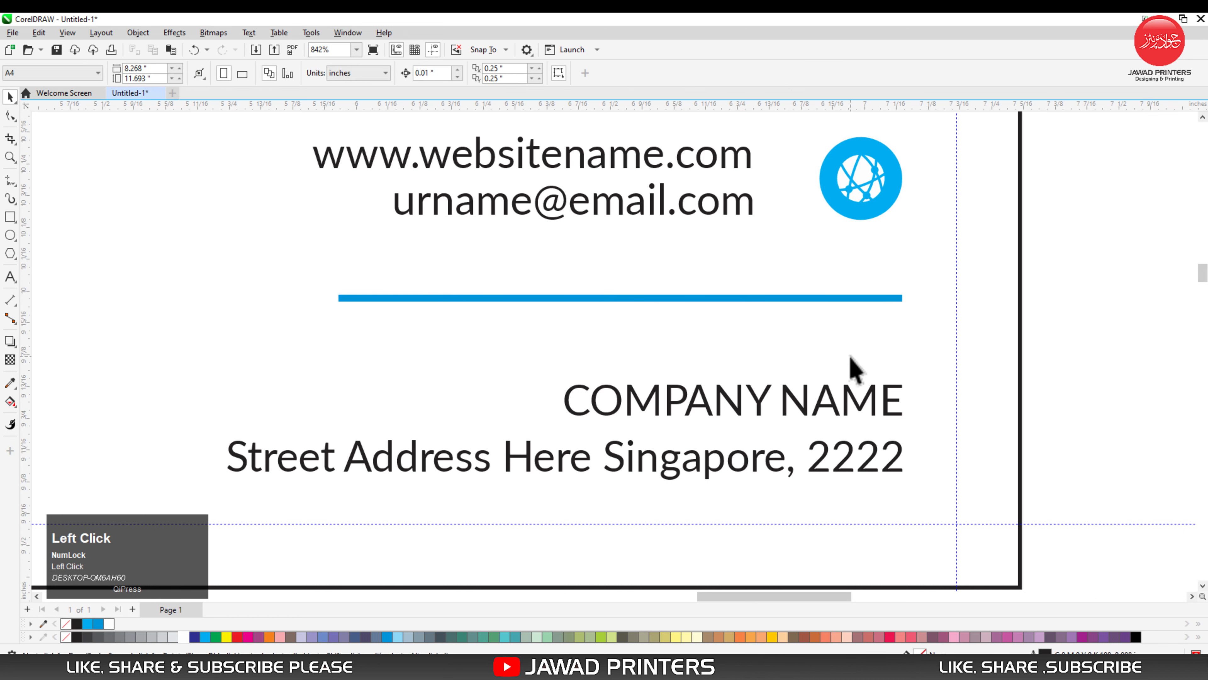
# - Move the company name and address up closer to the blue bar, and fill the company name with the darker logo blue
pyautogui.moveTo(1064, 366); pyautogui.dragTo(216, 514)
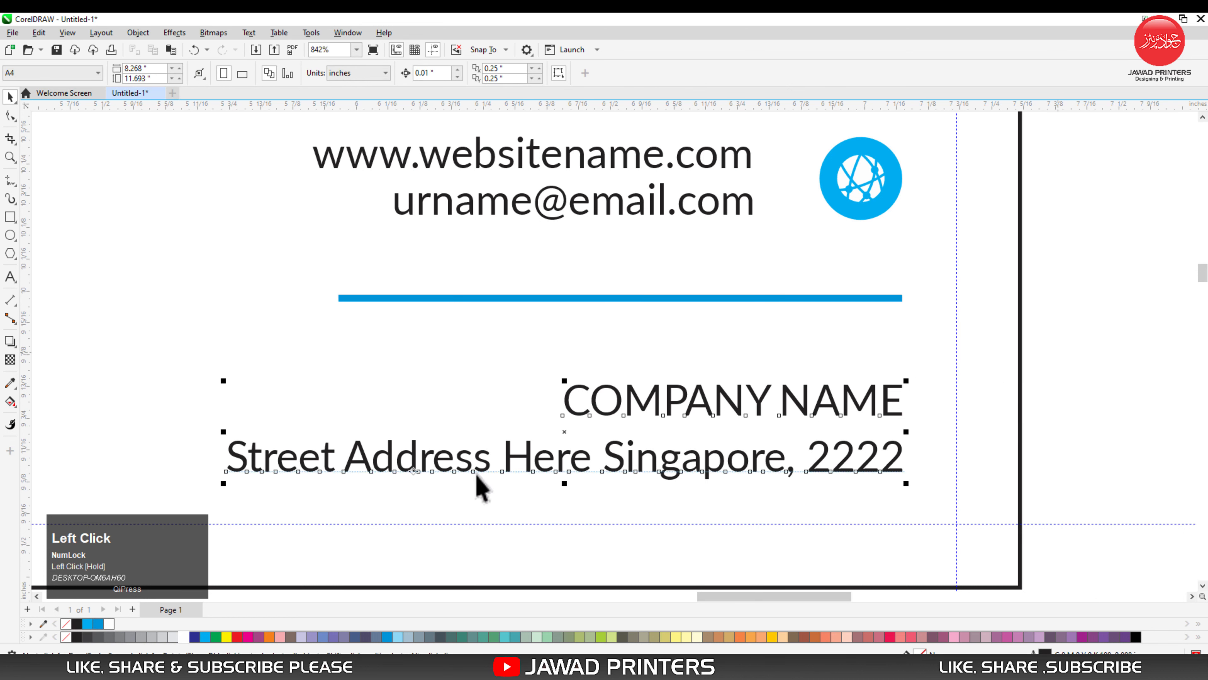
pyautogui.moveTo(572, 448); pyautogui.dragTo(564, 407)
pyautogui.moveTo(1079, 307); pyautogui.dragTo(523, 414)
pyautogui.click(99, 623)
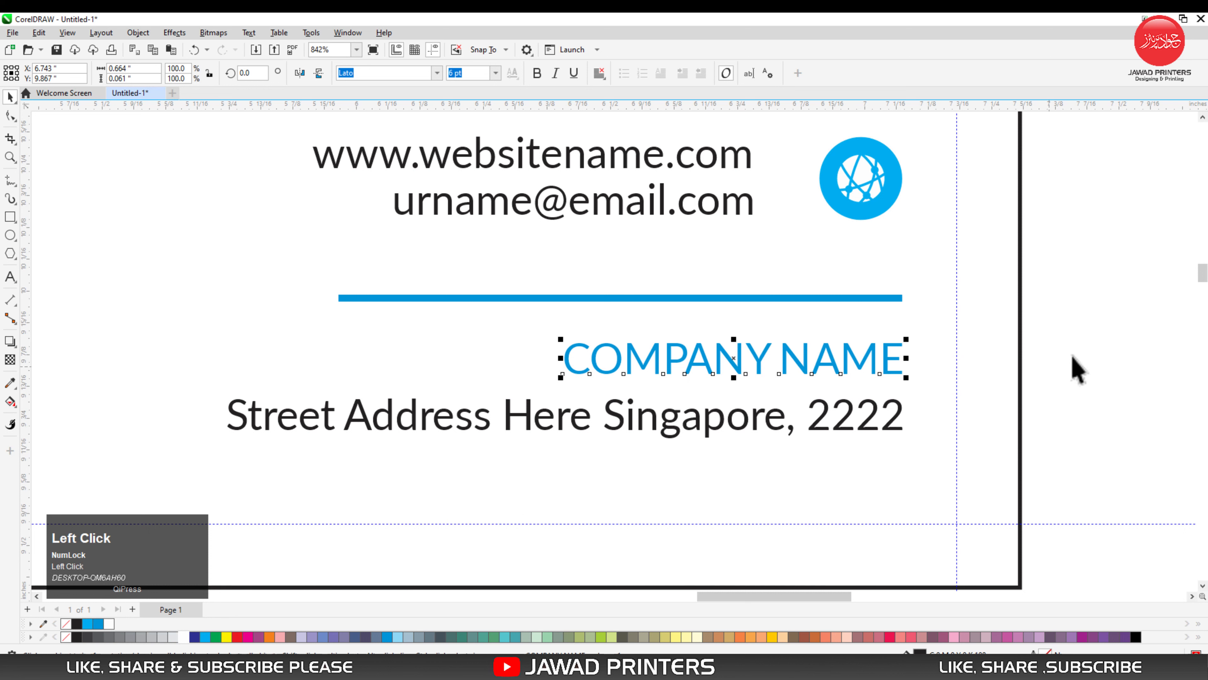
pyautogui.click(1075, 371)
# - Move the phone lines and their icon straight down, closer to the website and email block
pyautogui.press('F4')
pyautogui.press('F2')
pyautogui.moveTo(761, 183); pyautogui.dragTo(1010, 353)
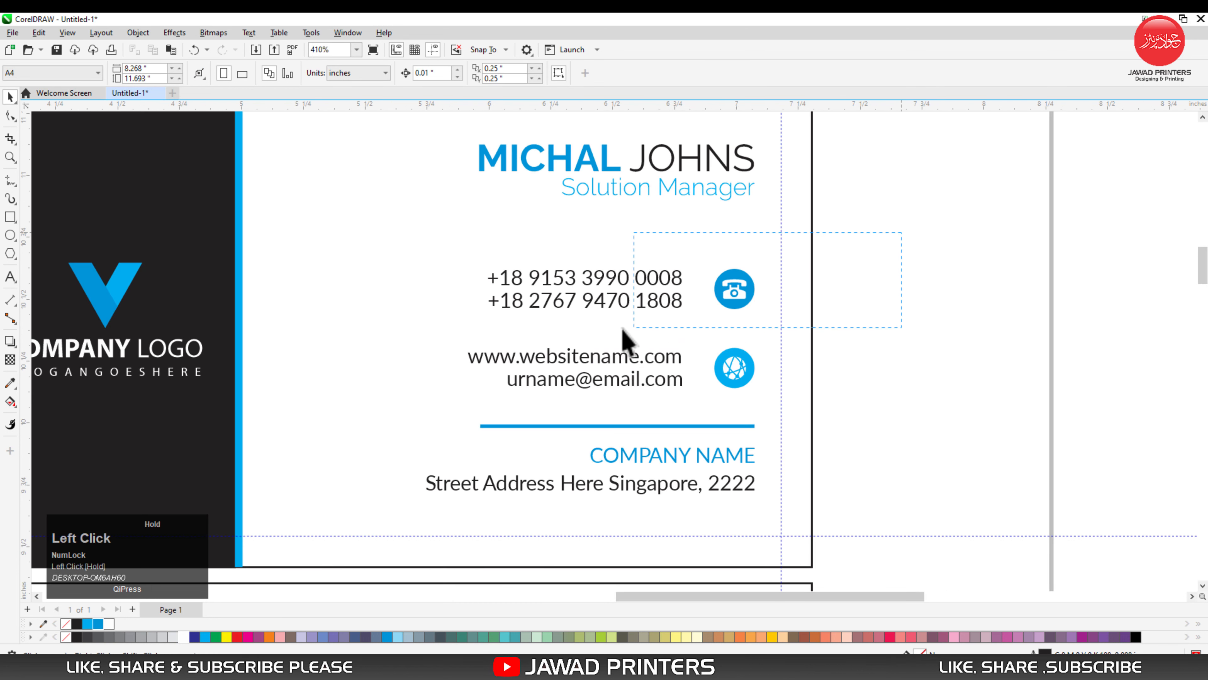
pyautogui.moveTo(434, 334); pyautogui.dragTo(434, 333)
pyautogui.moveTo(734, 284)
pyautogui.mouseDown()
pyautogui.moveTo(736, 312)
pyautogui.moveTo(731, 301)
pyautogui.mouseUp()
pyautogui.click(892, 310)
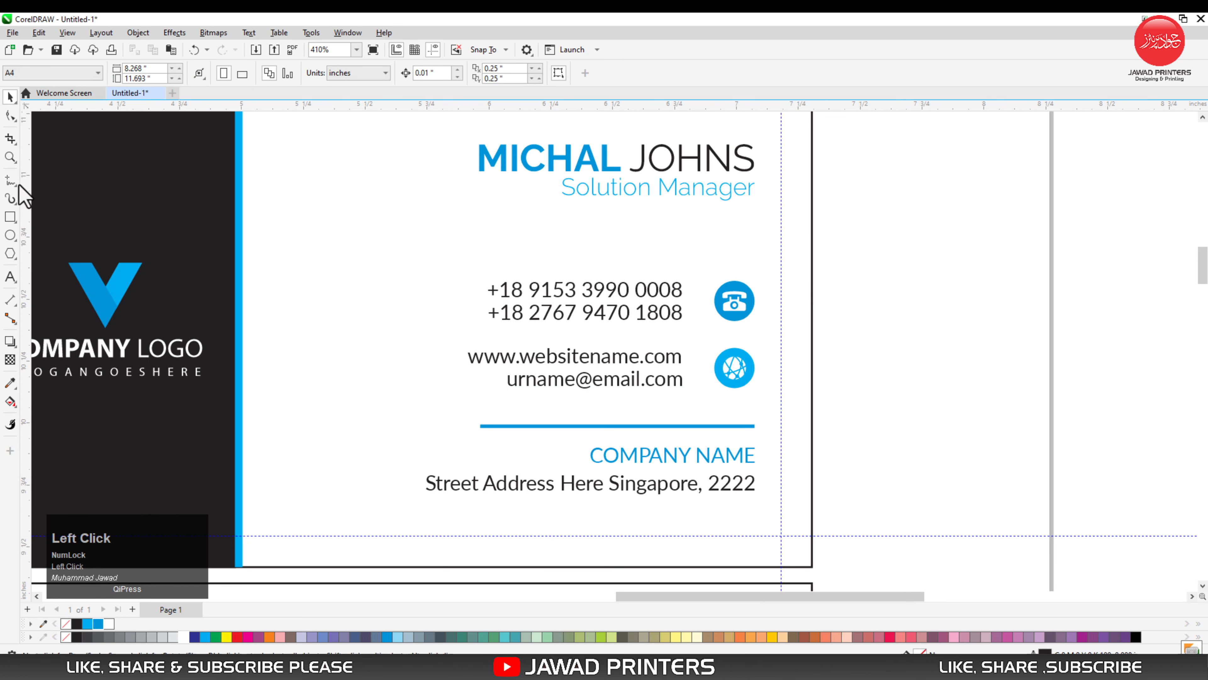
# - Place a copy of the blue bar between the phone and website lines, and group those two text blocks for aligning the bar with them
pyautogui.press('F2')
pyautogui.moveTo(435, 267); pyautogui.dragTo(681, 286)
pyautogui.click(745, 240)
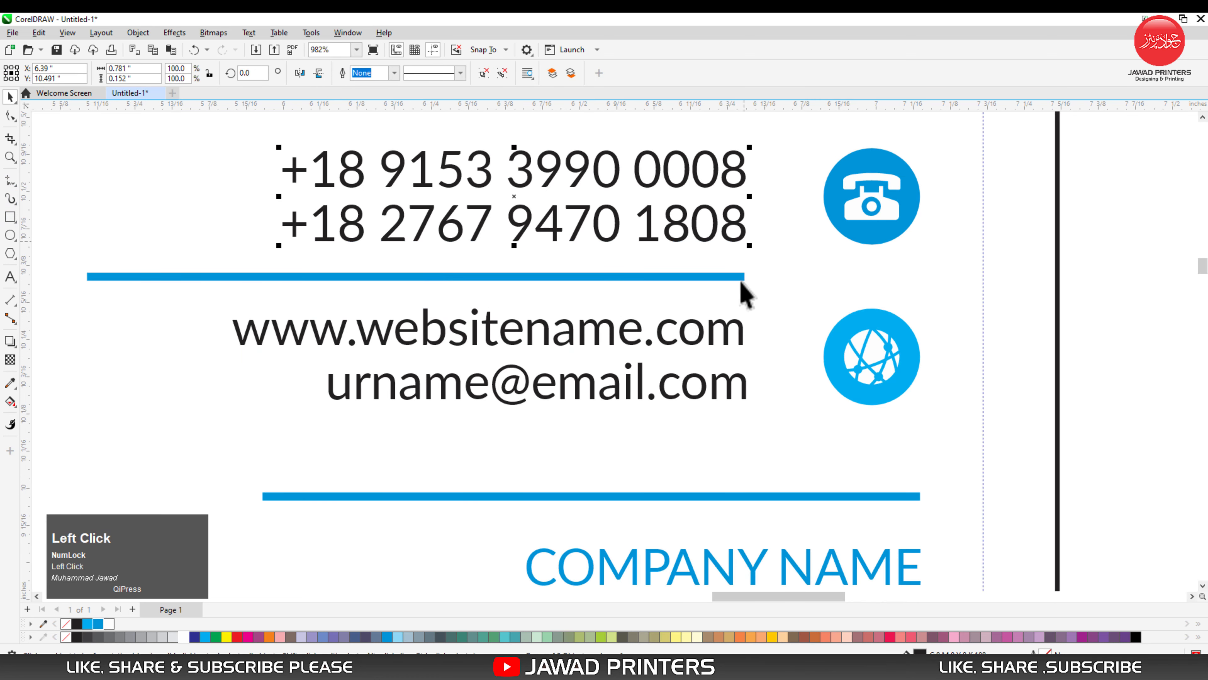
pyautogui.keyDown('shift'); pyautogui.click(747, 333); pyautogui.keyUp('shift')
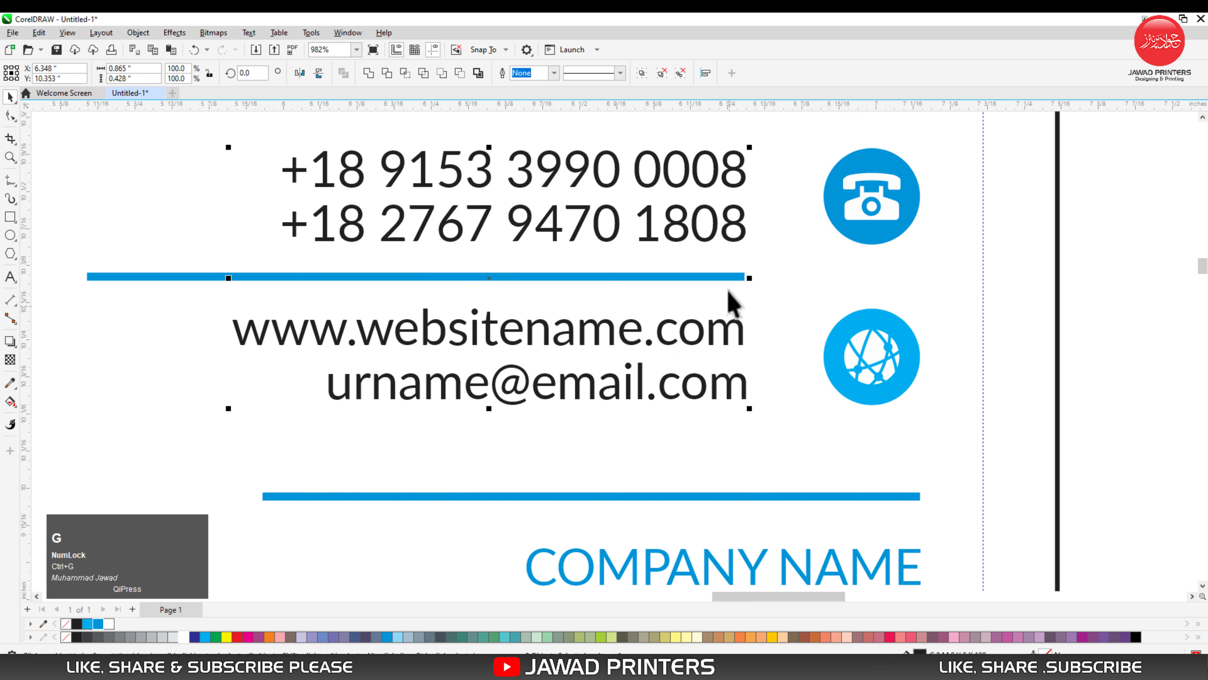
pyautogui.click(729, 278)
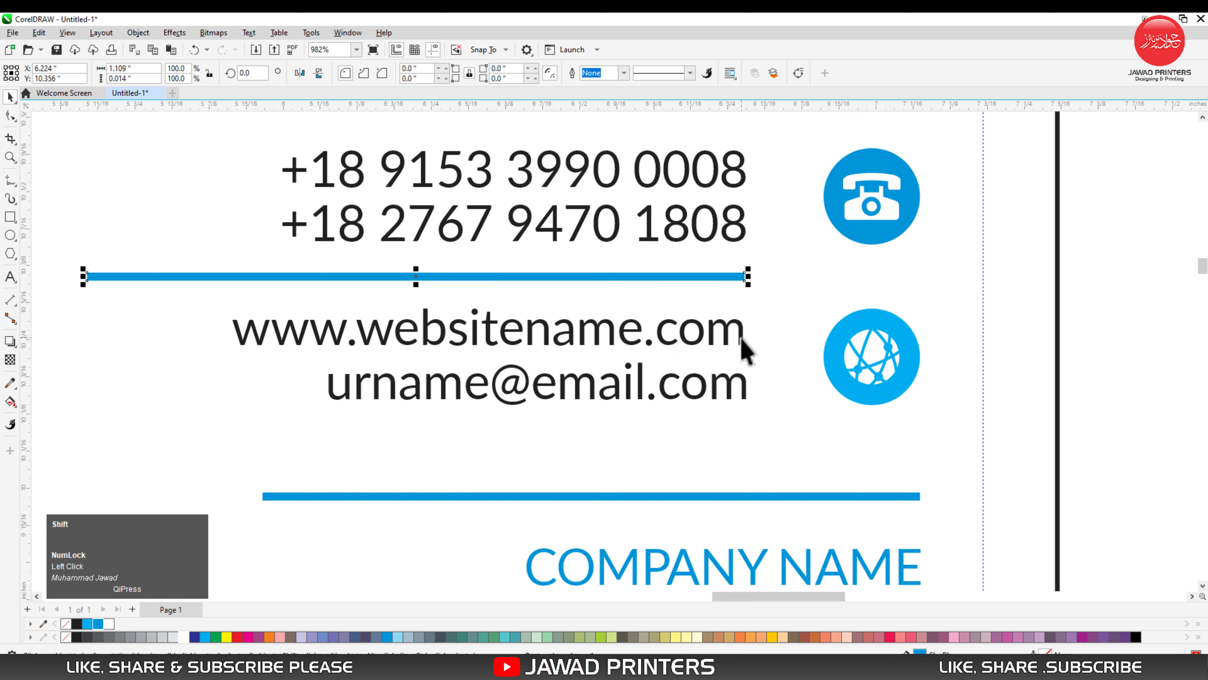